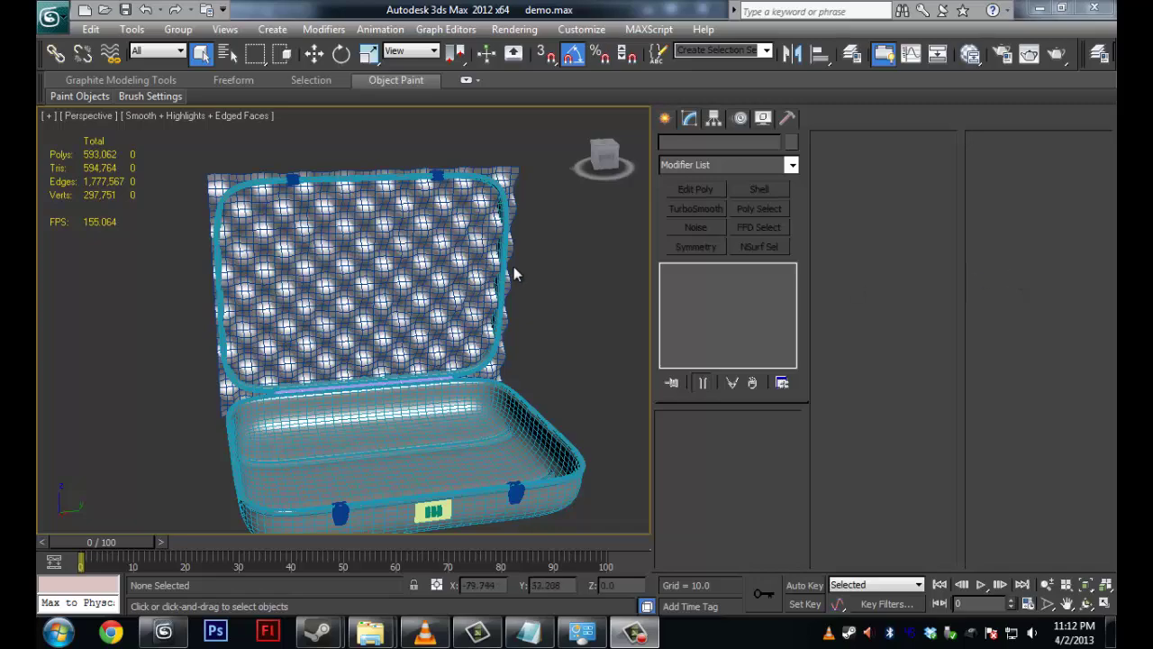
Step: Select the foam plane Plane001 and enter its Vertex sub-object level
{"action": "middle_click_drag", "start_coordinate": [534, 288], "coordinate": [528, 261], "text": "alt"}
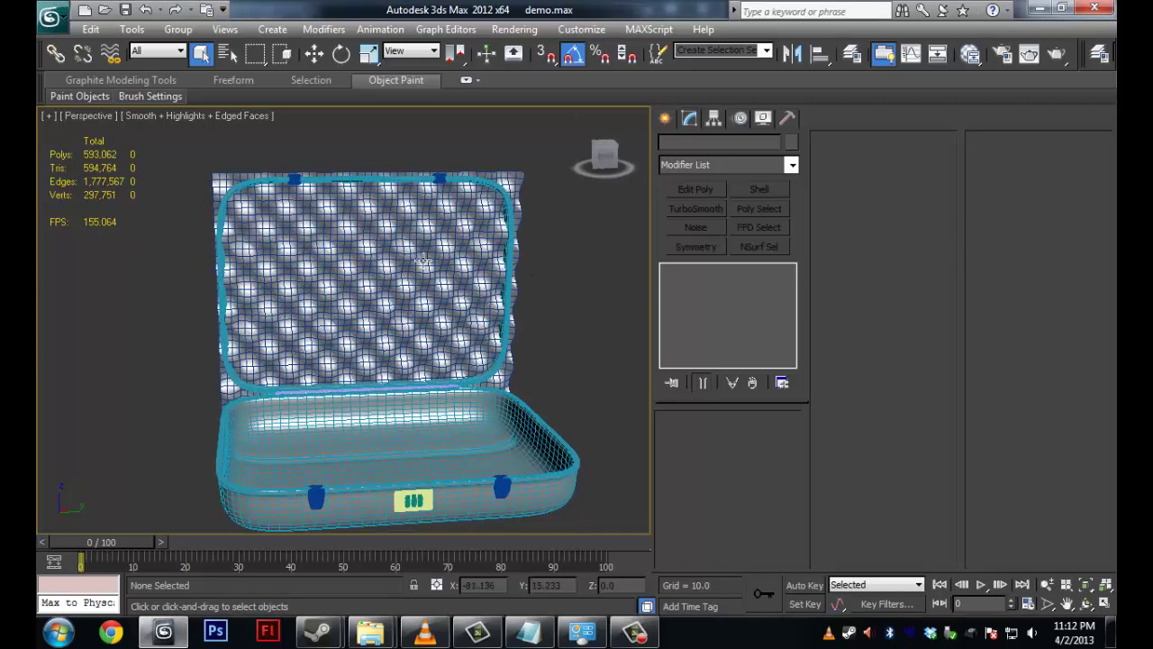
{"action": "middle_click_drag", "start_coordinate": [436, 315], "coordinate": [422, 283], "text": "alt"}
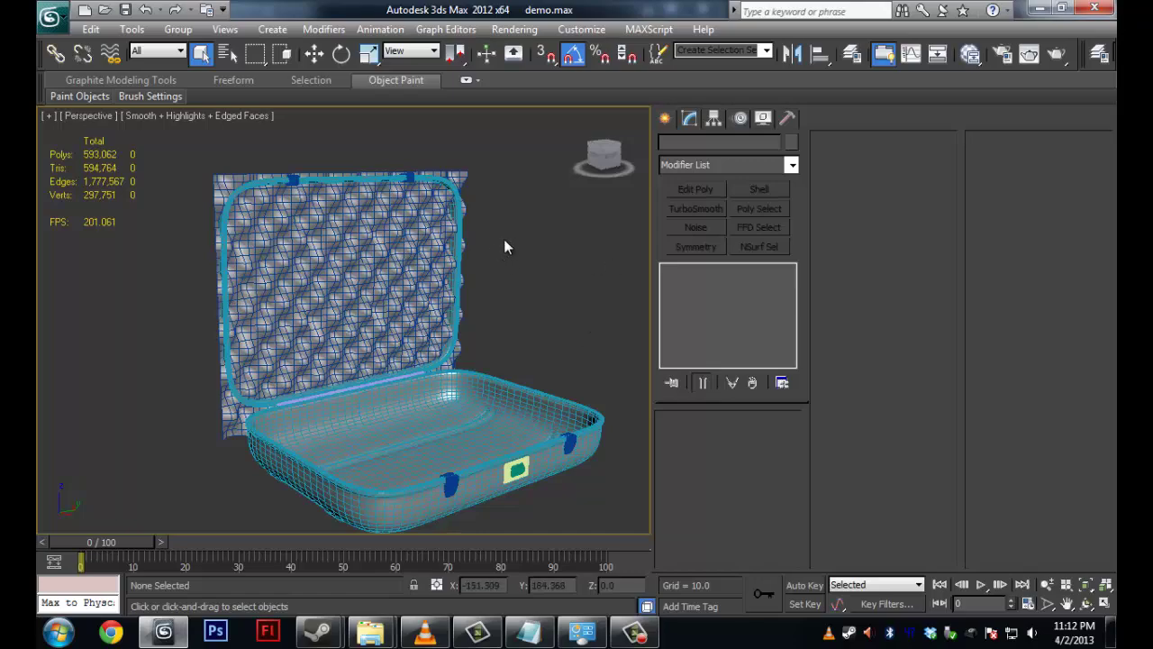
{"action": "middle_click_drag", "start_coordinate": [530, 261], "coordinate": [397, 240], "text": "alt"}
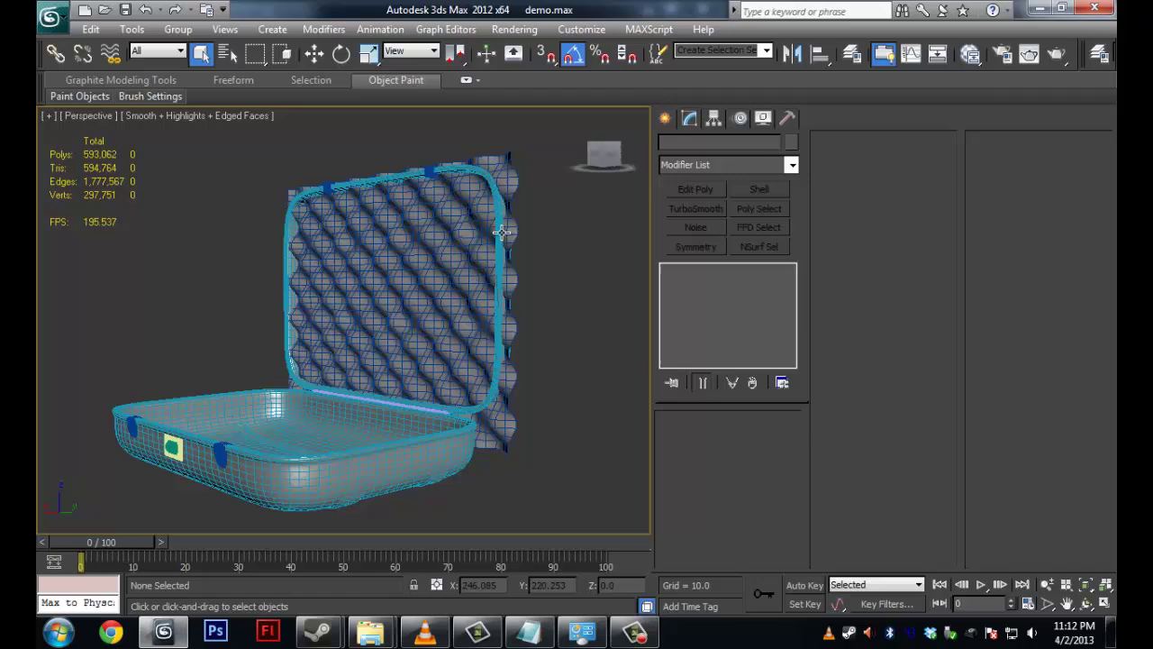
{"action": "middle_click_drag", "start_coordinate": [503, 235], "coordinate": [623, 224], "text": "alt"}
{"action": "left_click", "coordinate": [521, 189]}
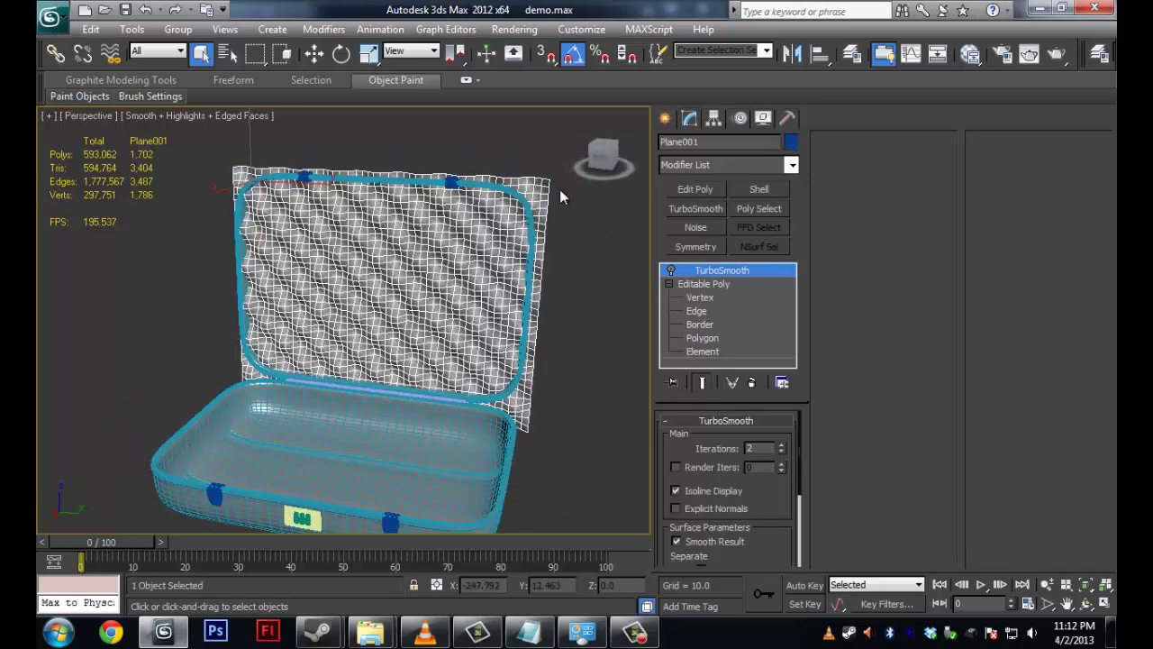
{"action": "left_click", "coordinate": [702, 297]}
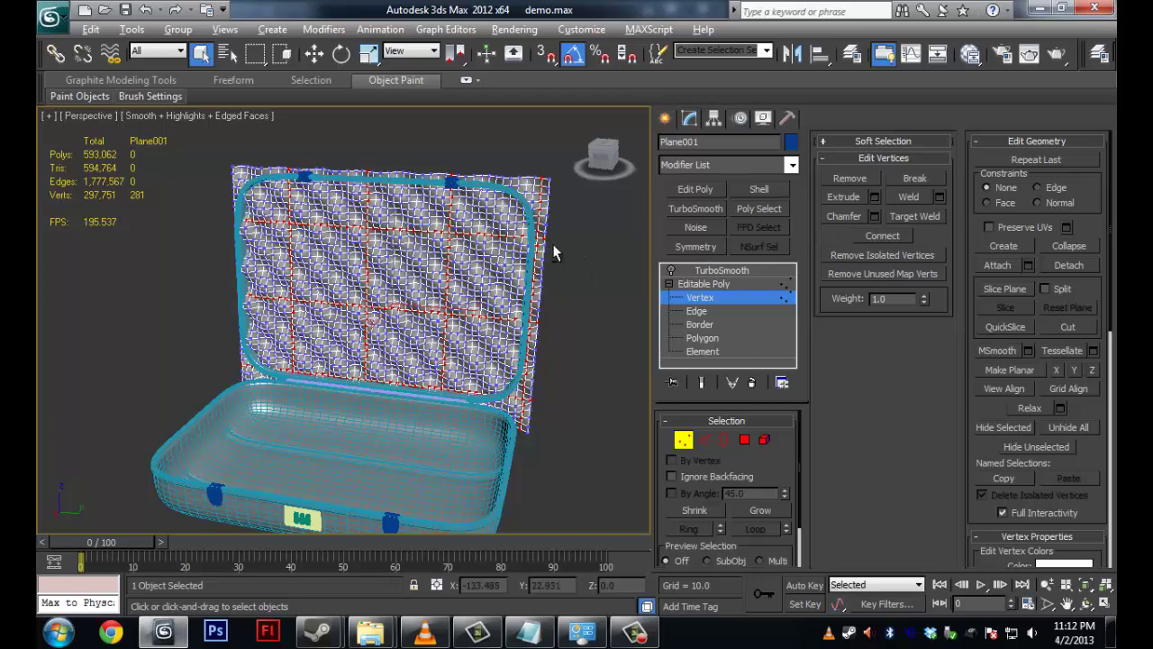
Step: Deselect all vertices, exit Vertex level, and zoom in on the lid
{"action": "middle_click_drag", "start_coordinate": [556, 249], "coordinate": [504, 257], "text": "alt"}
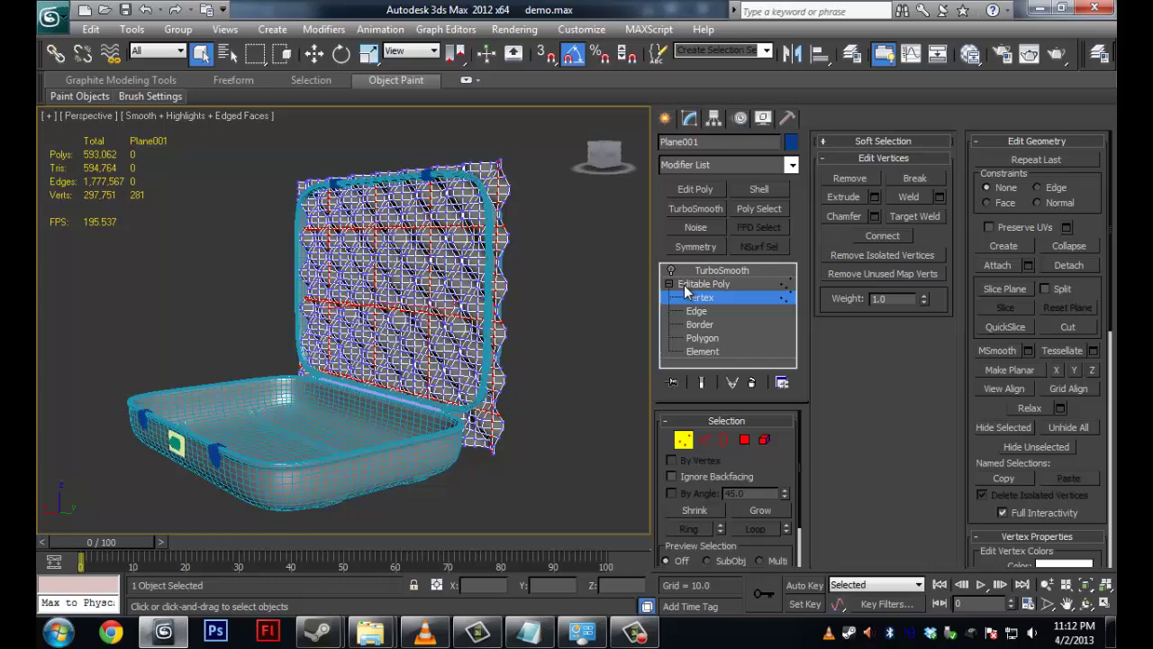
{"action": "left_click", "coordinate": [533, 301]}
{"action": "left_click", "coordinate": [708, 285]}
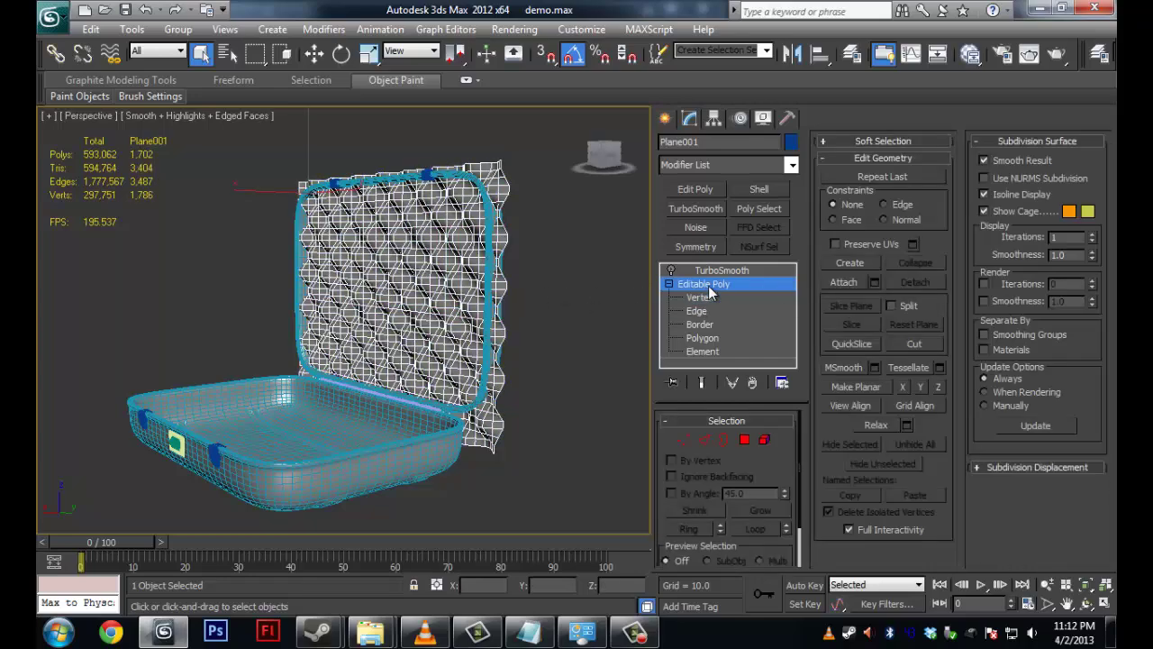
{"action": "middle_click_drag", "start_coordinate": [558, 275], "coordinate": [583, 309], "text": "alt"}
{"action": "scroll", "coordinate": [560, 281], "scroll_direction": "up", "scroll_amount": 5}
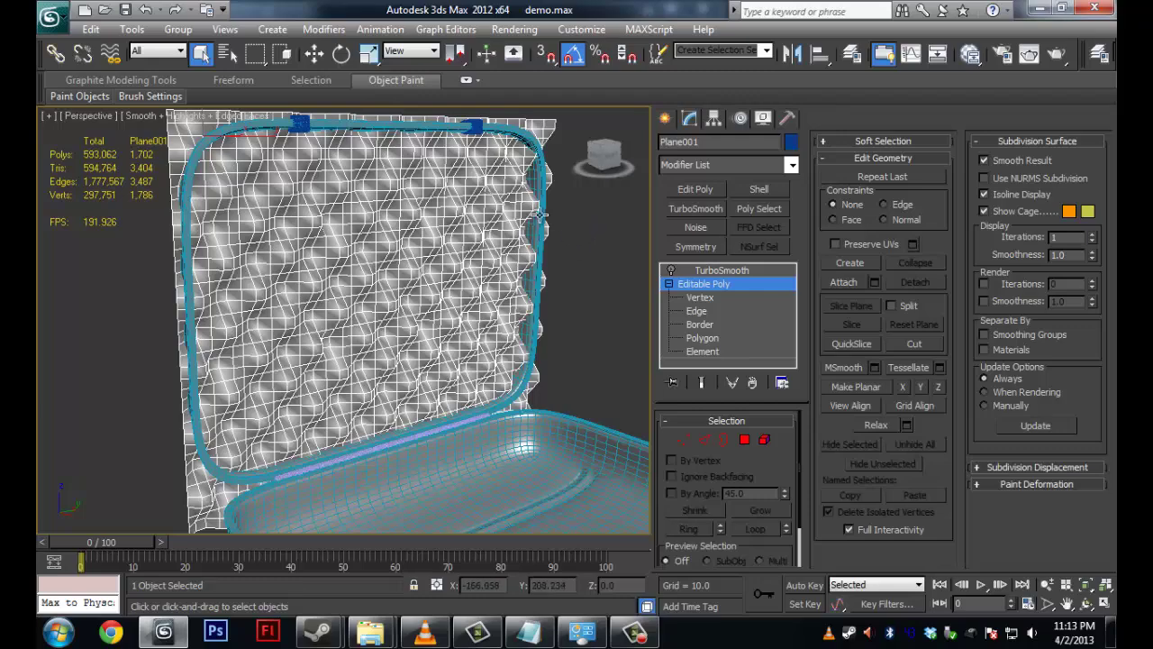
Step: Orbit to face the foam and select the lid frame group Top
{"action": "mouse_move", "coordinate": [557, 244]}
{"action": "middle_mouse_down", "text": "alt"}
{"action": "mouse_move", "coordinate": [549, 279]}
{"action": "mouse_move", "coordinate": [553, 259]}
{"action": "mouse_move", "coordinate": [604, 270]}
{"action": "mouse_move", "coordinate": [562, 262]}
{"action": "middle_mouse_up", "text": "alt"}
{"action": "middle_click_drag", "start_coordinate": [628, 232], "coordinate": [530, 153], "text": "alt"}
{"action": "left_click", "coordinate": [521, 153]}
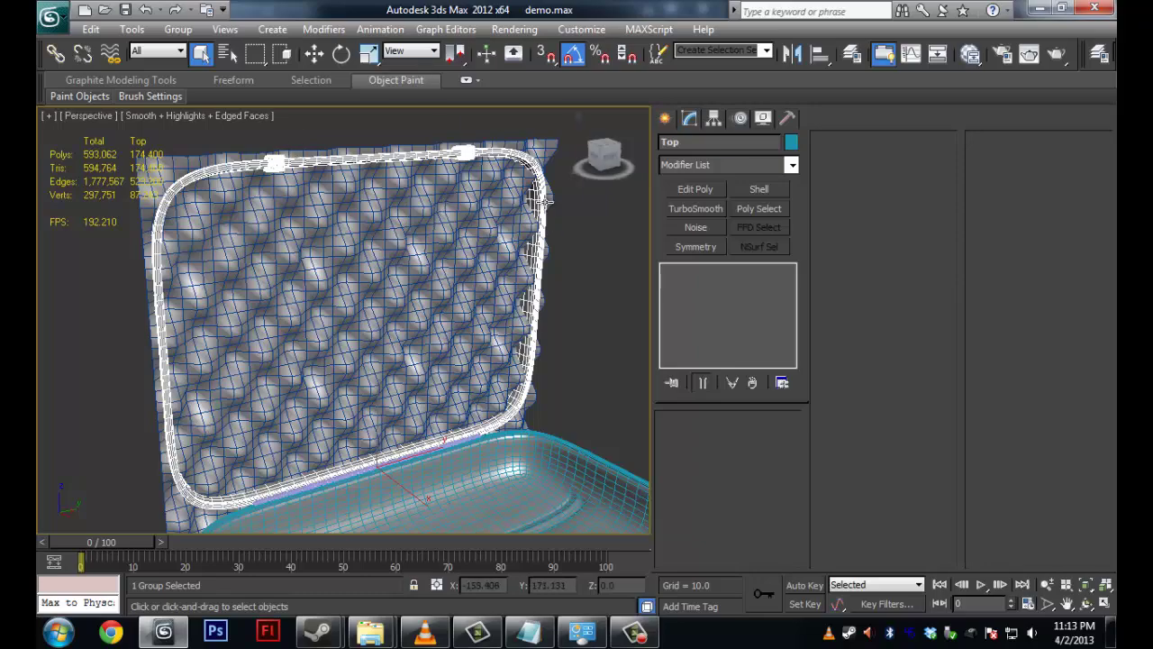
{"action": "key", "text": "alt"}
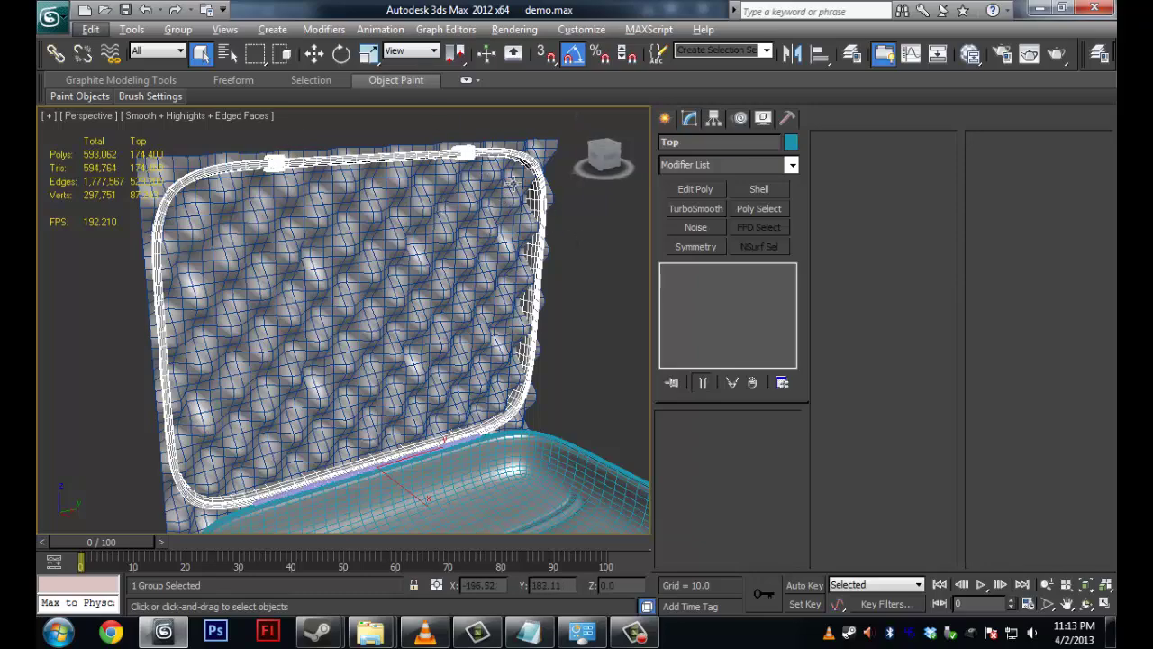
{"action": "middle_click_drag", "start_coordinate": [538, 186], "coordinate": [568, 214], "text": "alt"}
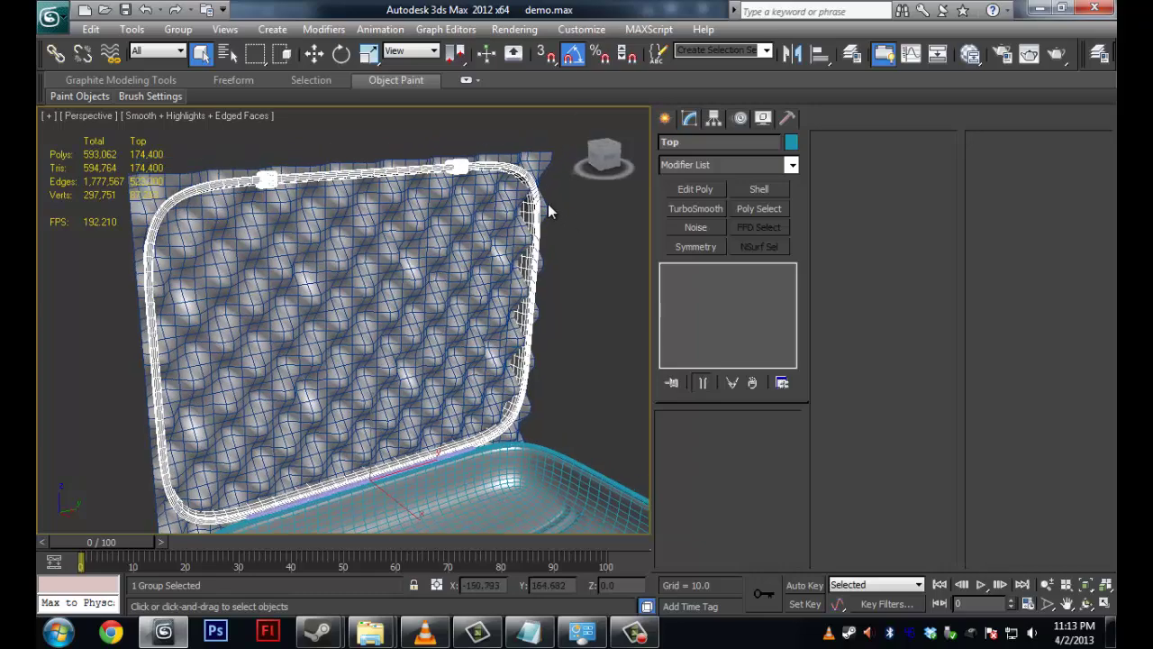
Step: Open the Top group and select its frame object Box001
{"action": "left_click", "coordinate": [168, 29]}
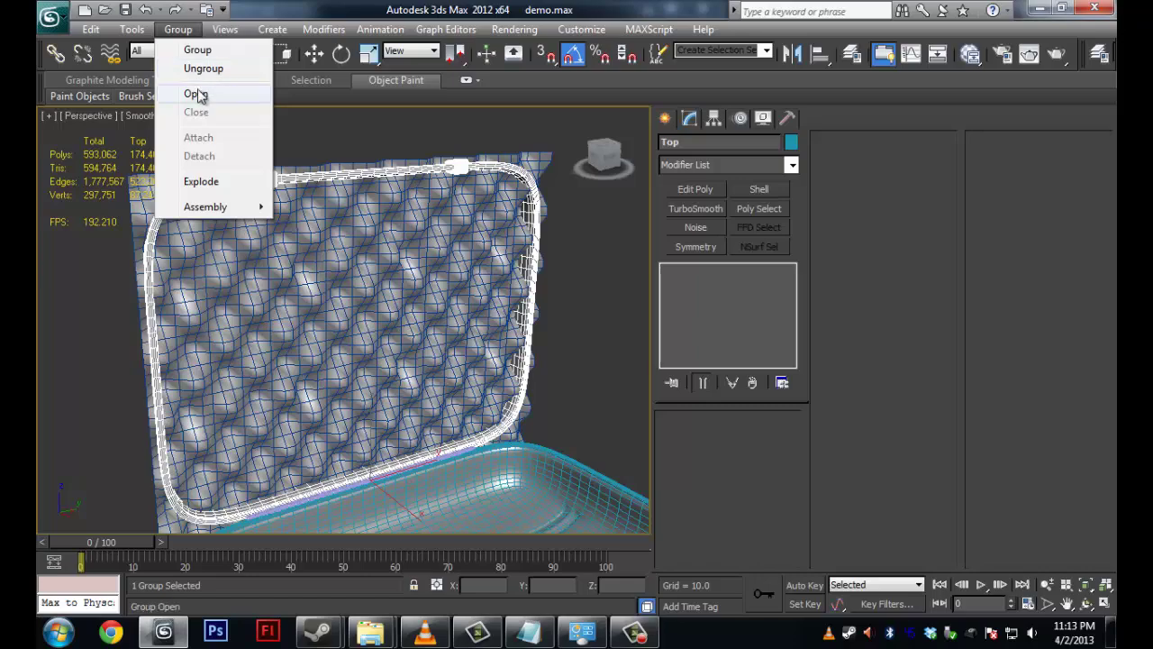
{"action": "left_click", "coordinate": [196, 94]}
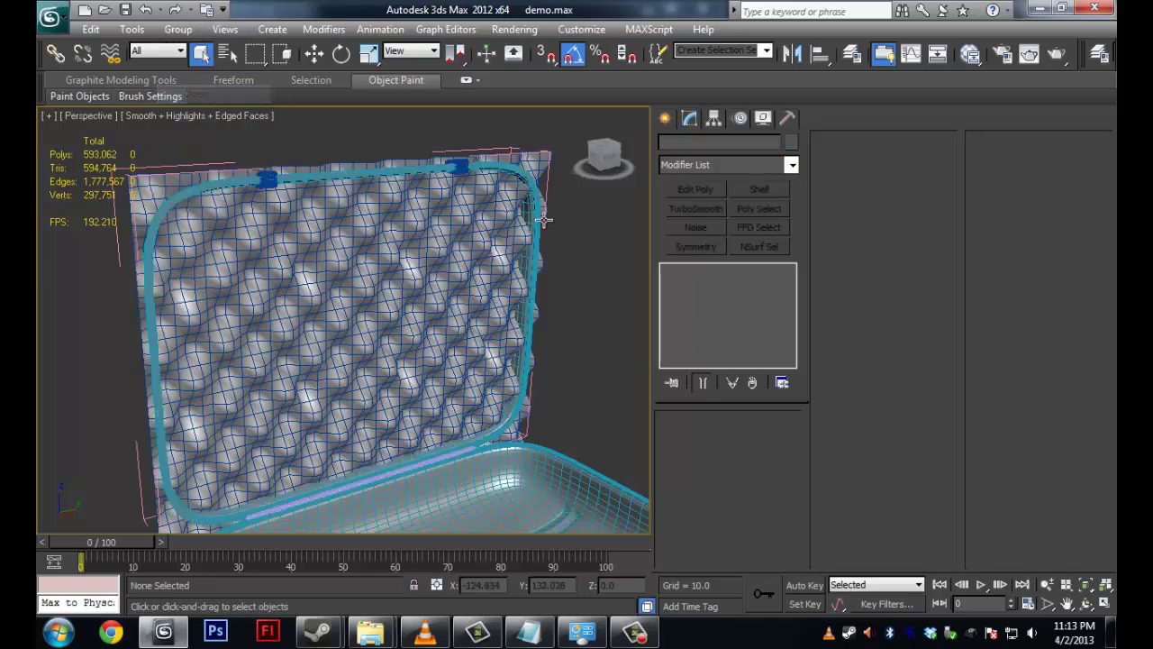
{"action": "left_click", "coordinate": [547, 172]}
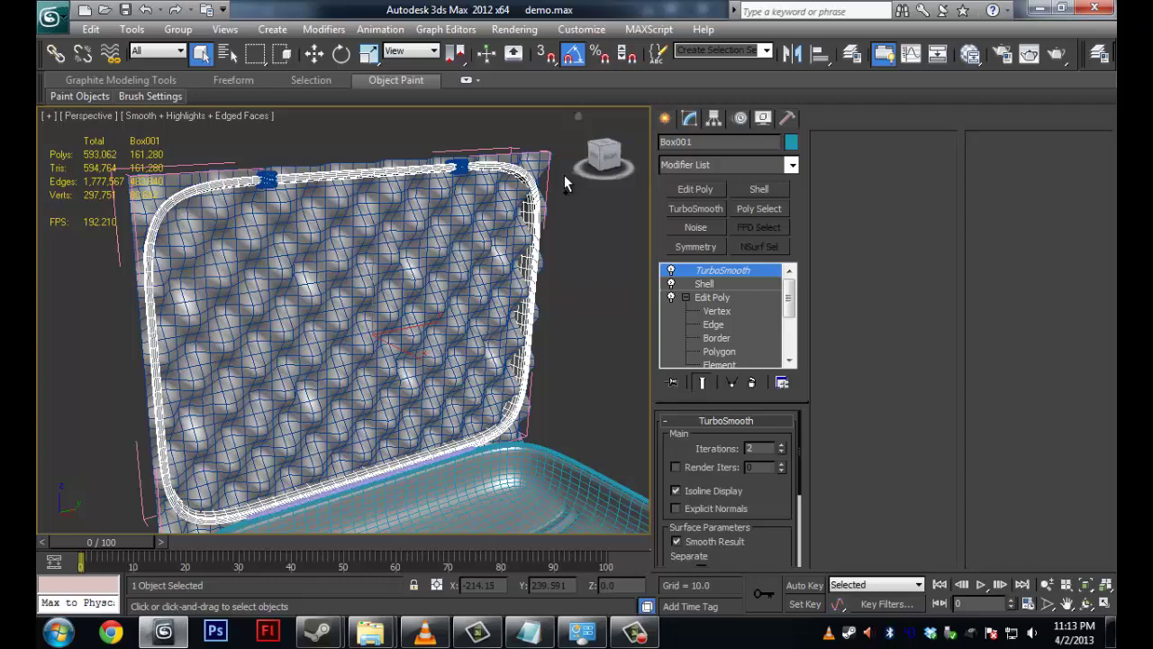
Step: Clone Box001 as an instance and rename the copy Box007 to DELETEtop
{"action": "key", "text": "ctrl+v"}
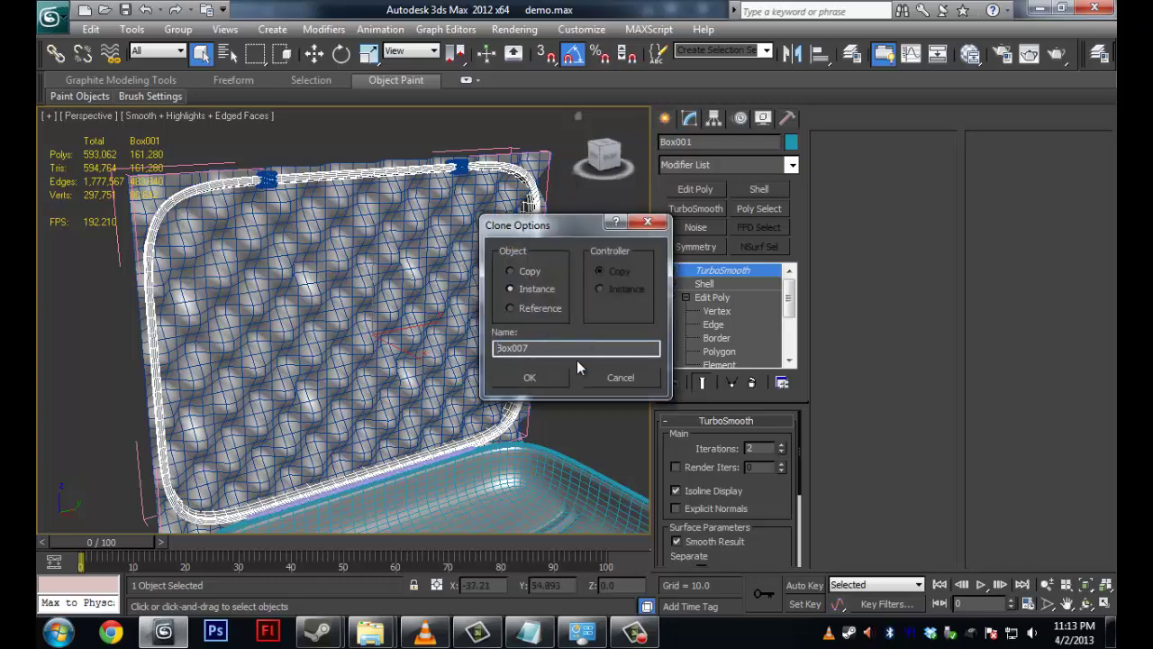
{"action": "key", "text": "Return"}
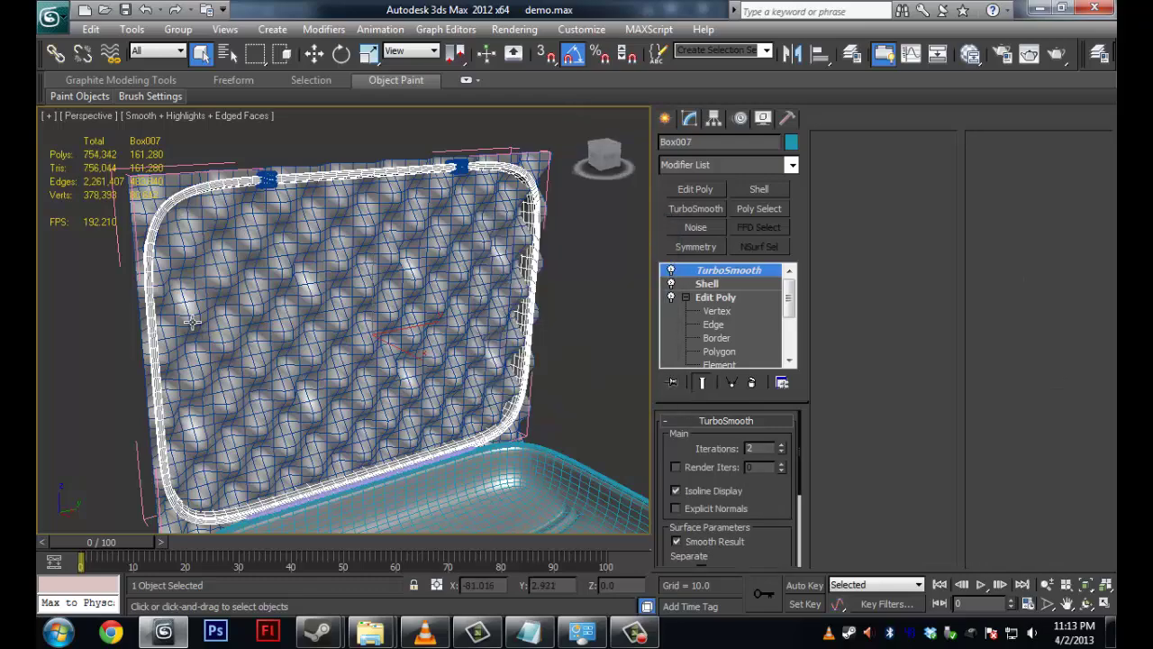
{"action": "left_click", "coordinate": [712, 141]}
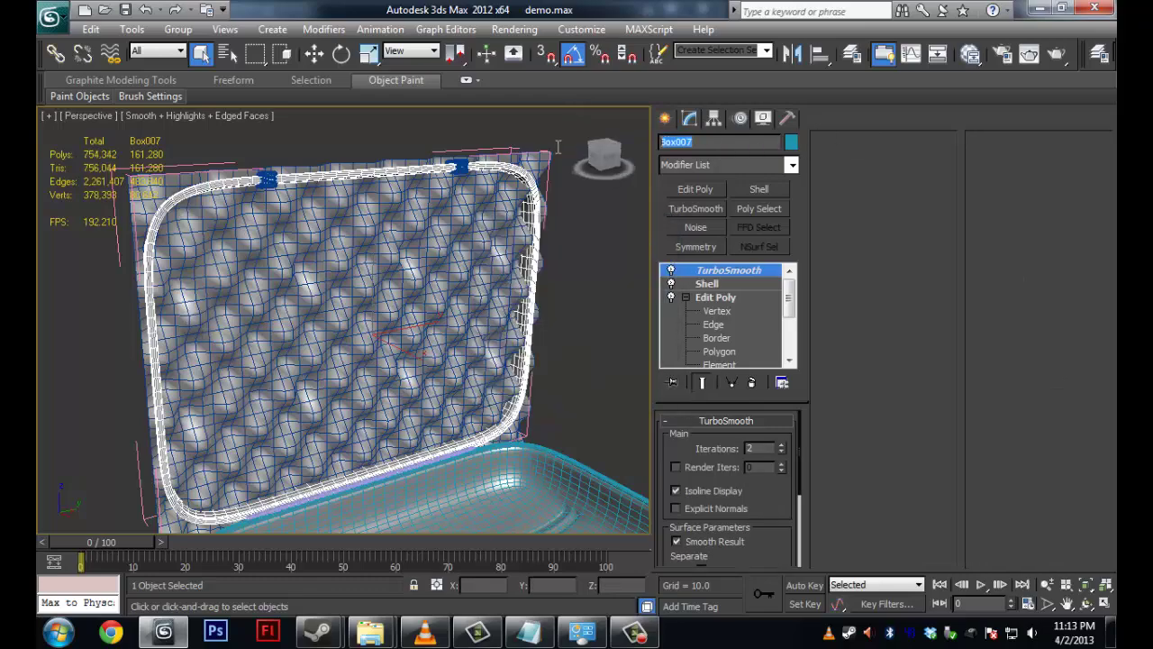
{"action": "type", "text": "DELETEtop"}
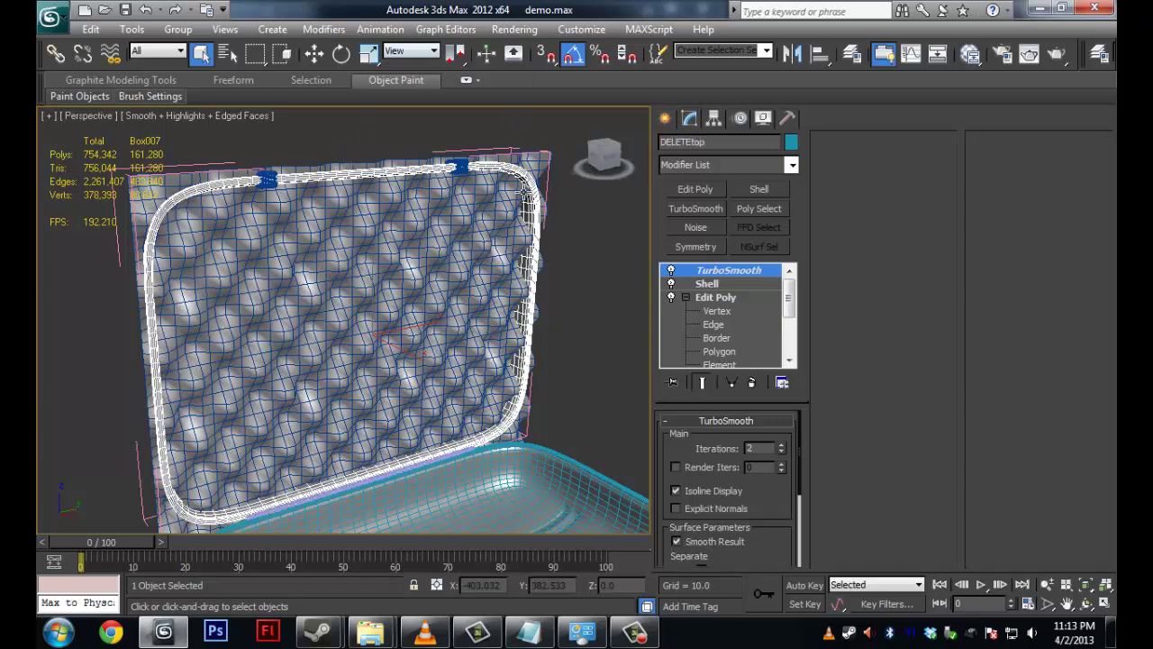
Step: Isolate the foam with the frame copy, select DELETEtop, and switch off its smoothing
{"action": "left_click", "coordinate": [535, 162], "text": "ctrl"}
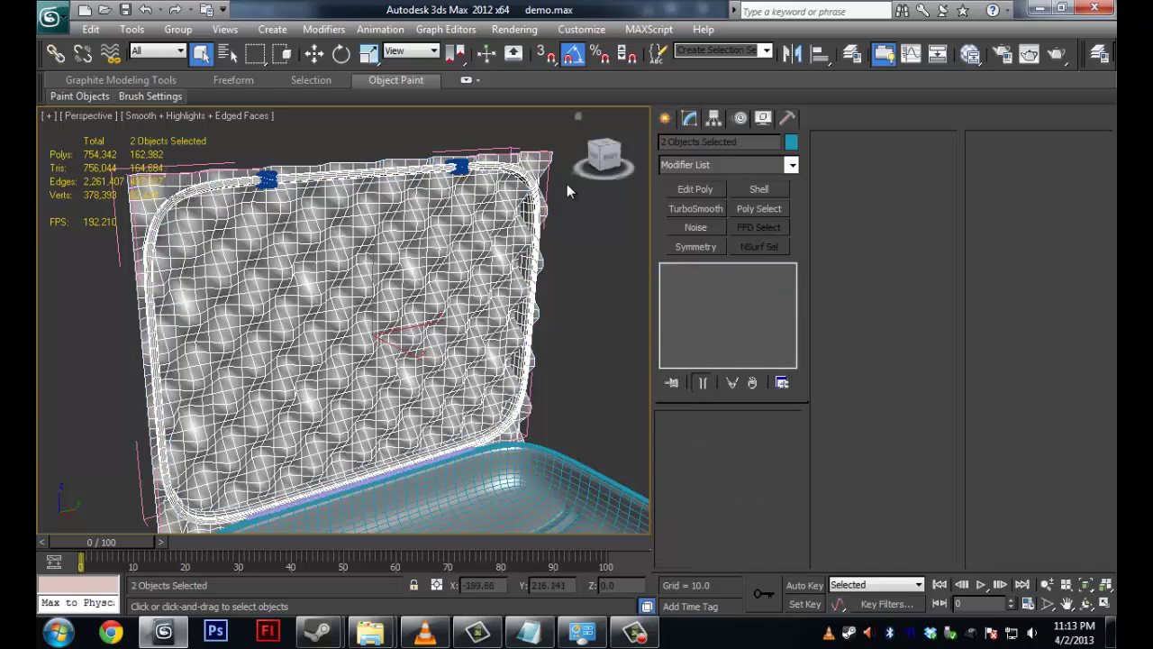
{"action": "key", "text": "alt+q"}
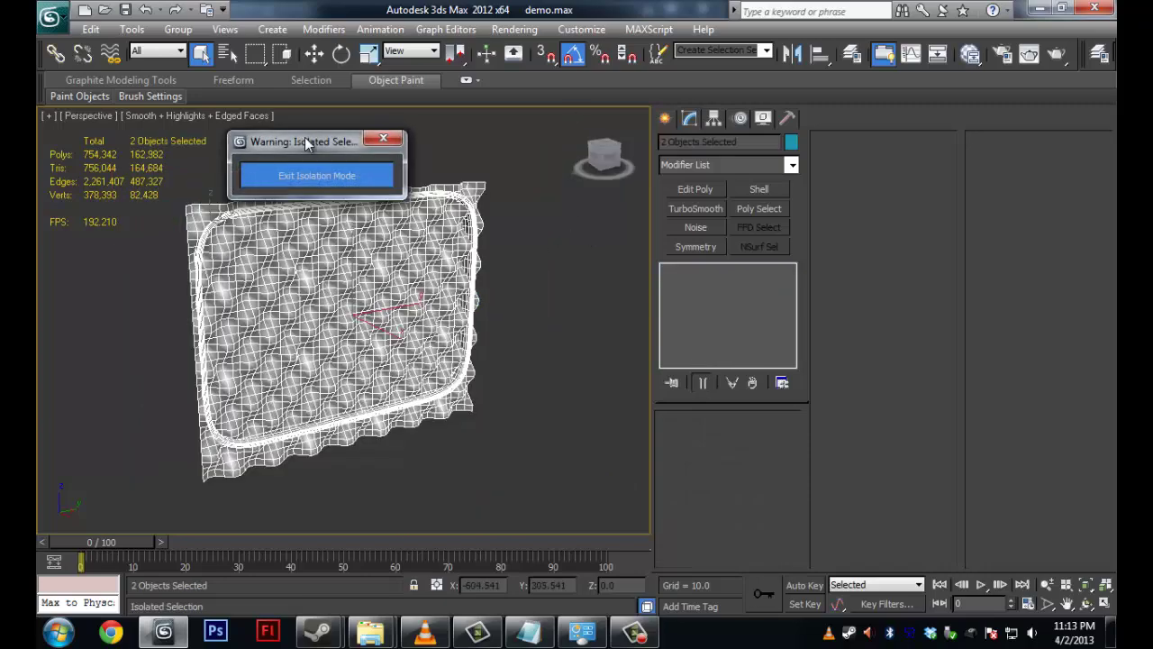
{"action": "left_click", "coordinate": [487, 269]}
{"action": "scroll", "coordinate": [496, 270], "scroll_direction": "up", "scroll_amount": 5}
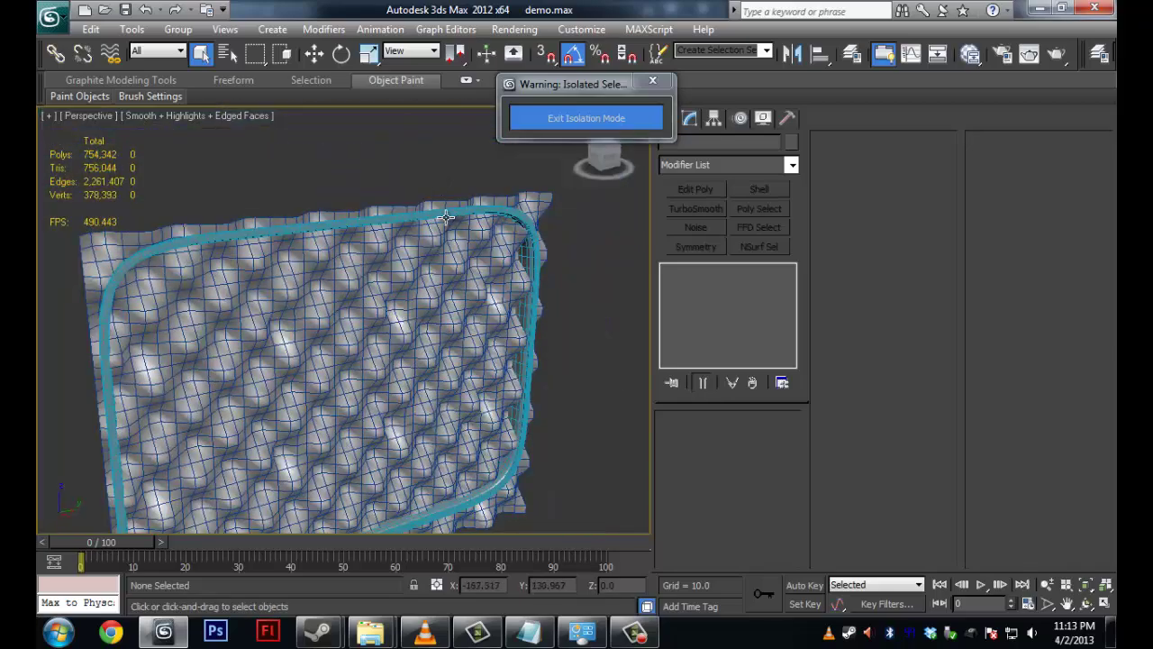
{"action": "left_click", "coordinate": [448, 216]}
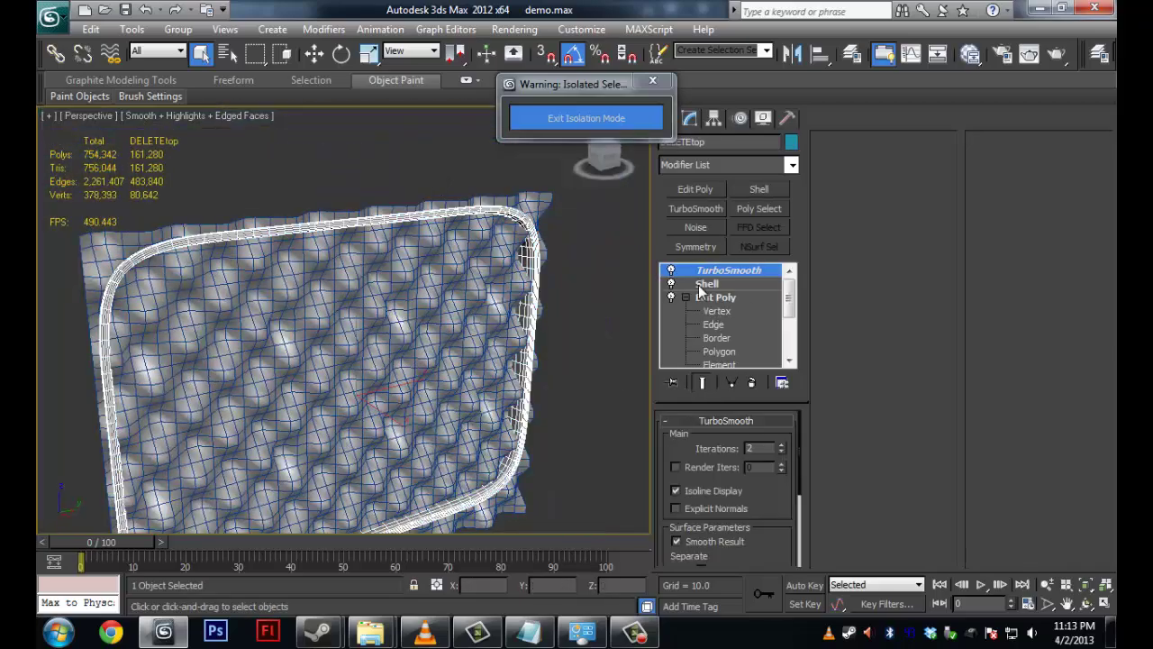
{"action": "scroll", "coordinate": [555, 234], "scroll_direction": "up", "scroll_amount": 5}
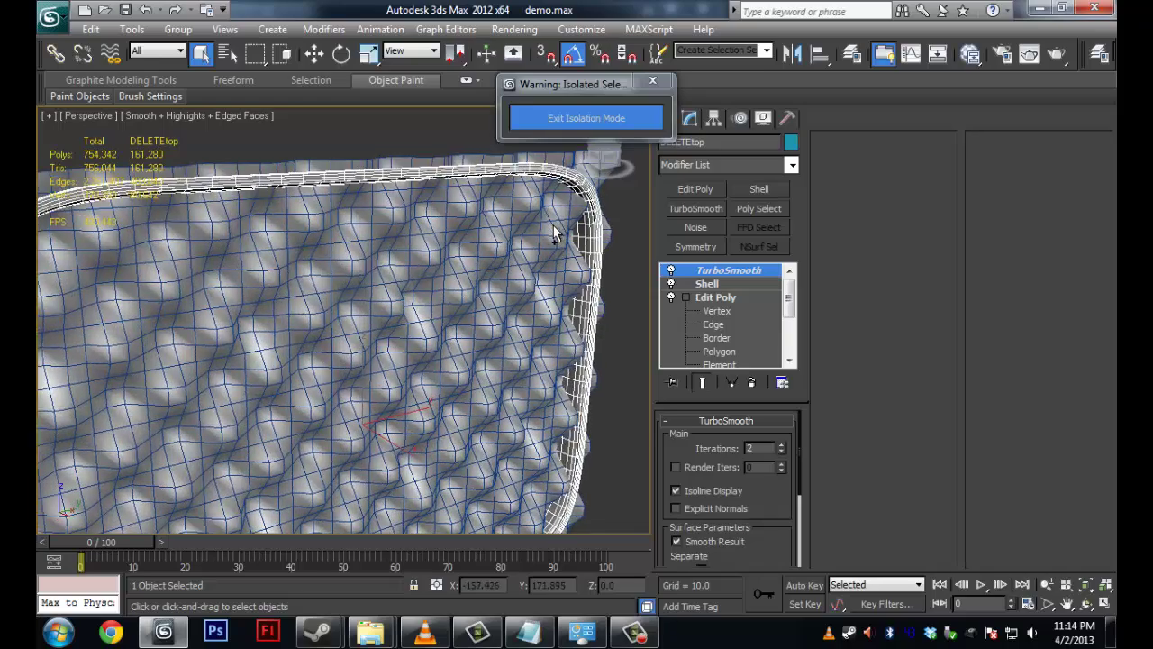
{"action": "left_click", "coordinate": [671, 270]}
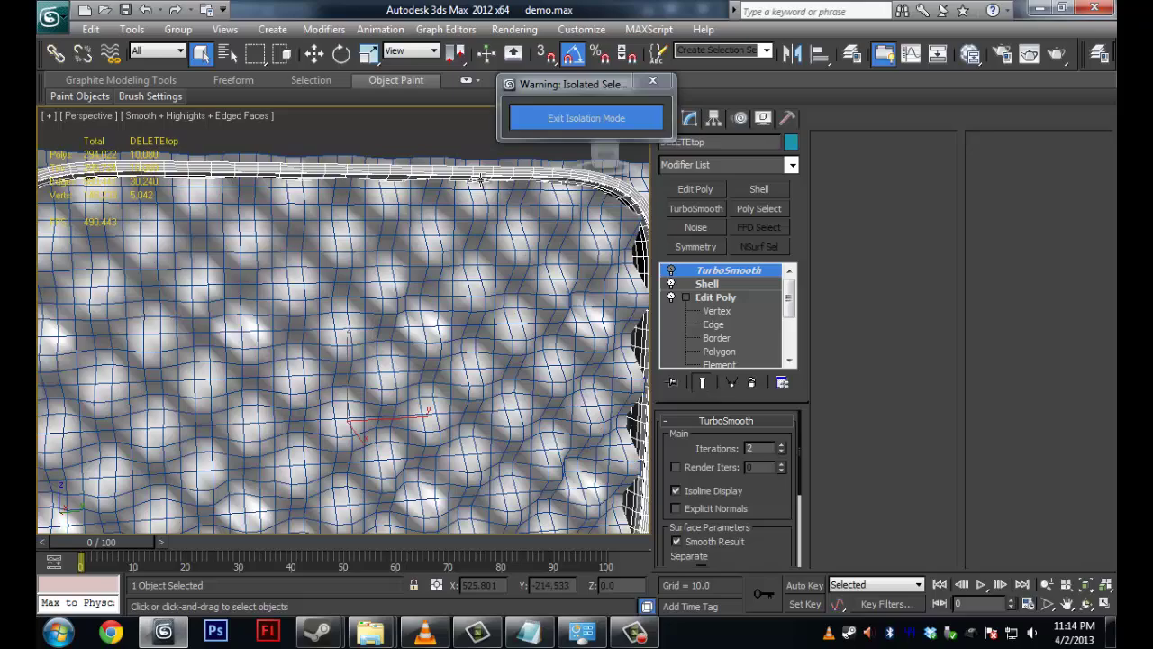
{"action": "middle_click_drag", "start_coordinate": [481, 177], "coordinate": [501, 168], "text": "alt"}
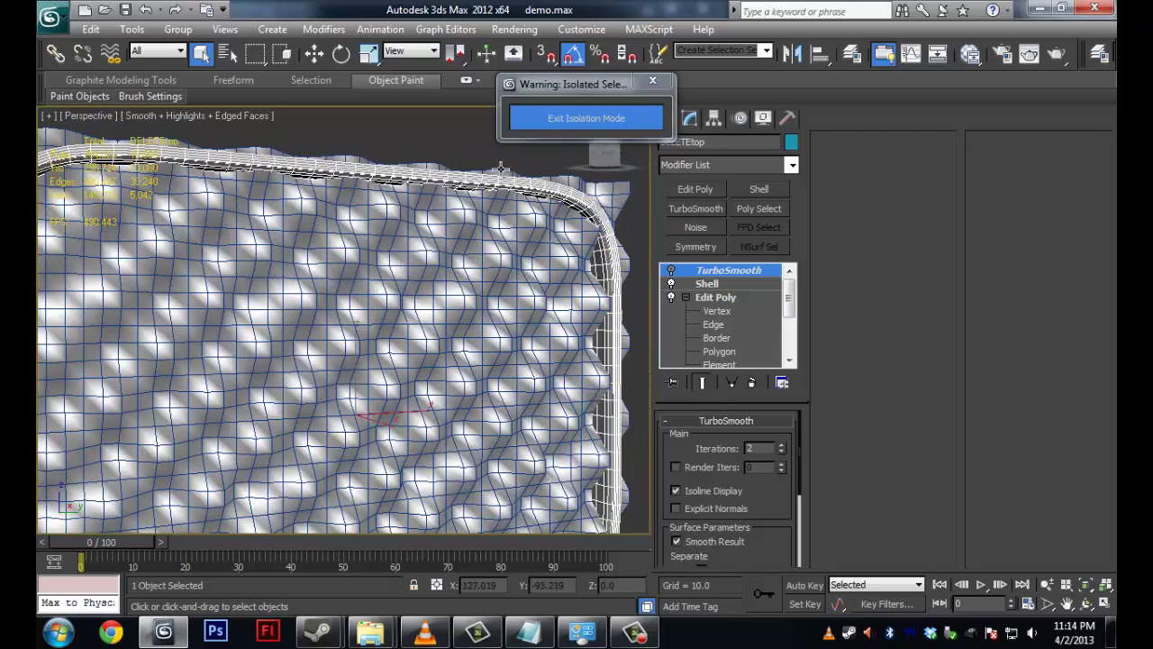
Step: Collapse DELETEtop's entire modifier stack and convert the result to Editable Poly
{"action": "right_click", "coordinate": [717, 272]}
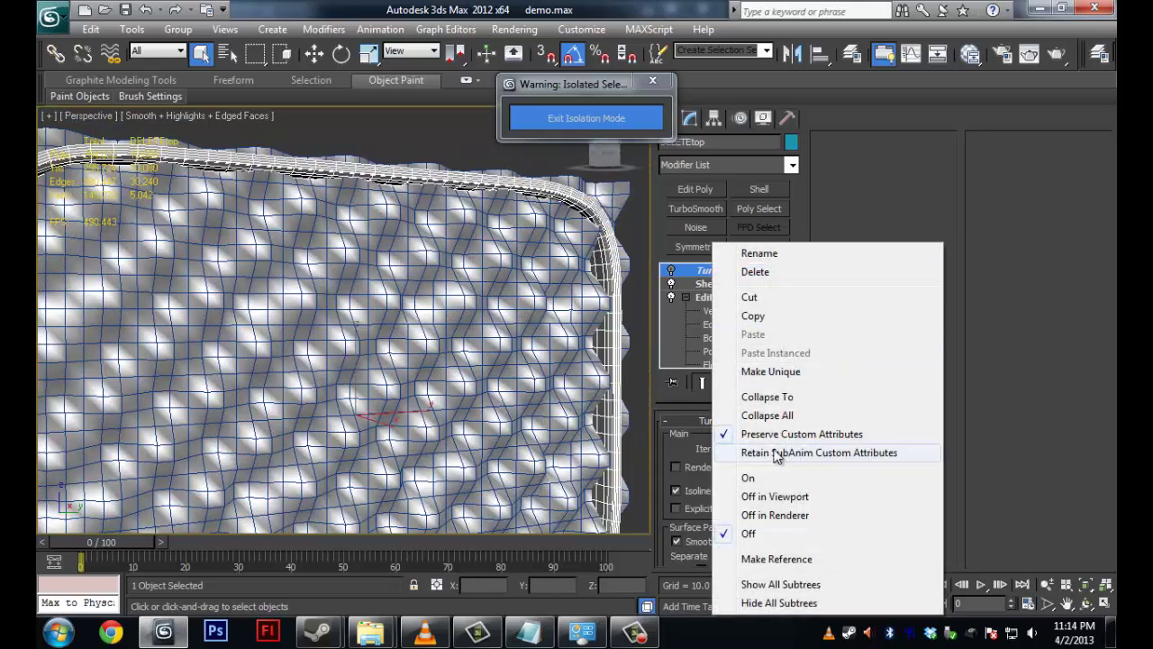
{"action": "left_click", "coordinate": [766, 415]}
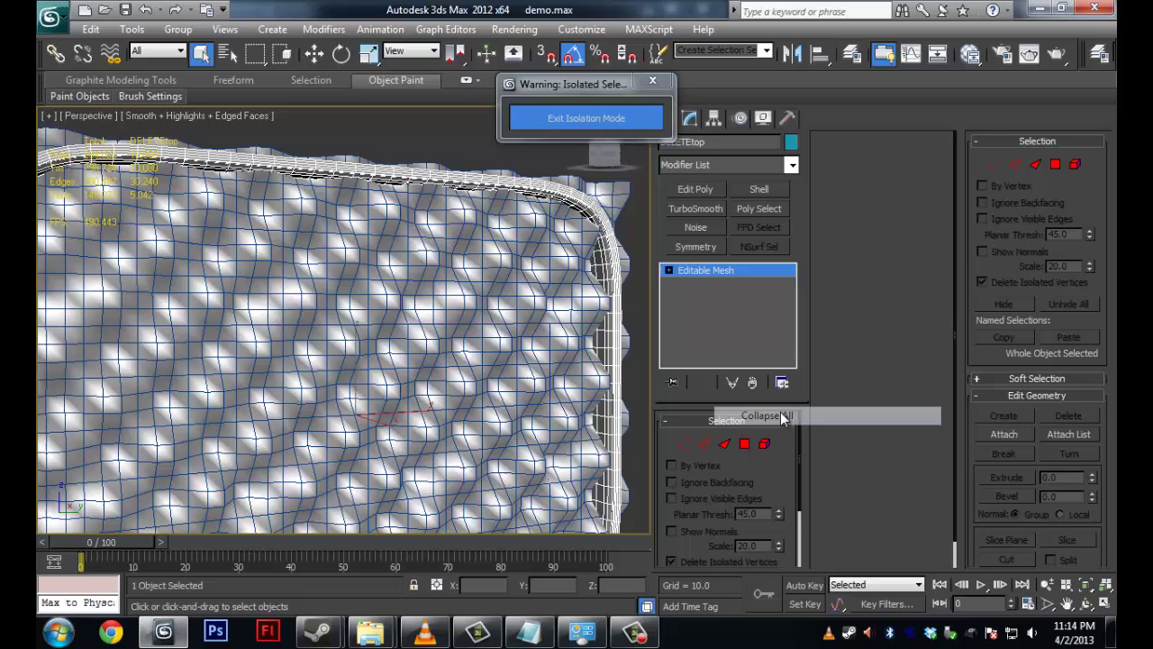
{"action": "right_click", "coordinate": [669, 277]}
{"action": "left_click", "coordinate": [726, 390]}
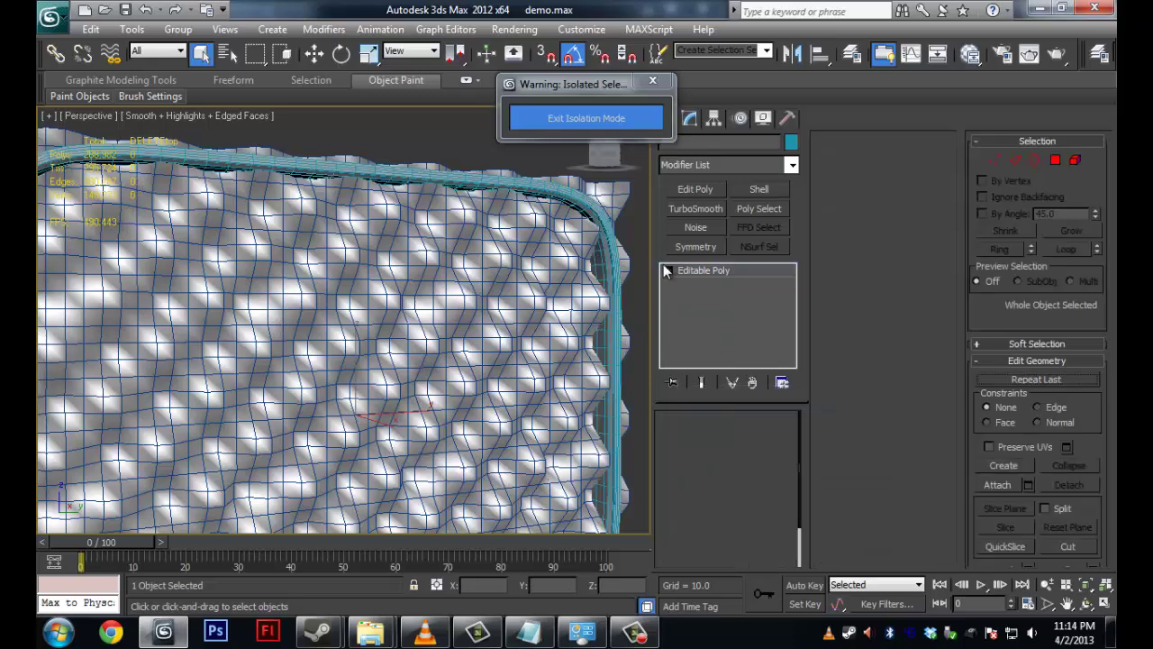
Step: Switch DELETEtop's Editable Poly to Edge level and select an edge on the rim border
{"action": "left_click", "coordinate": [668, 271]}
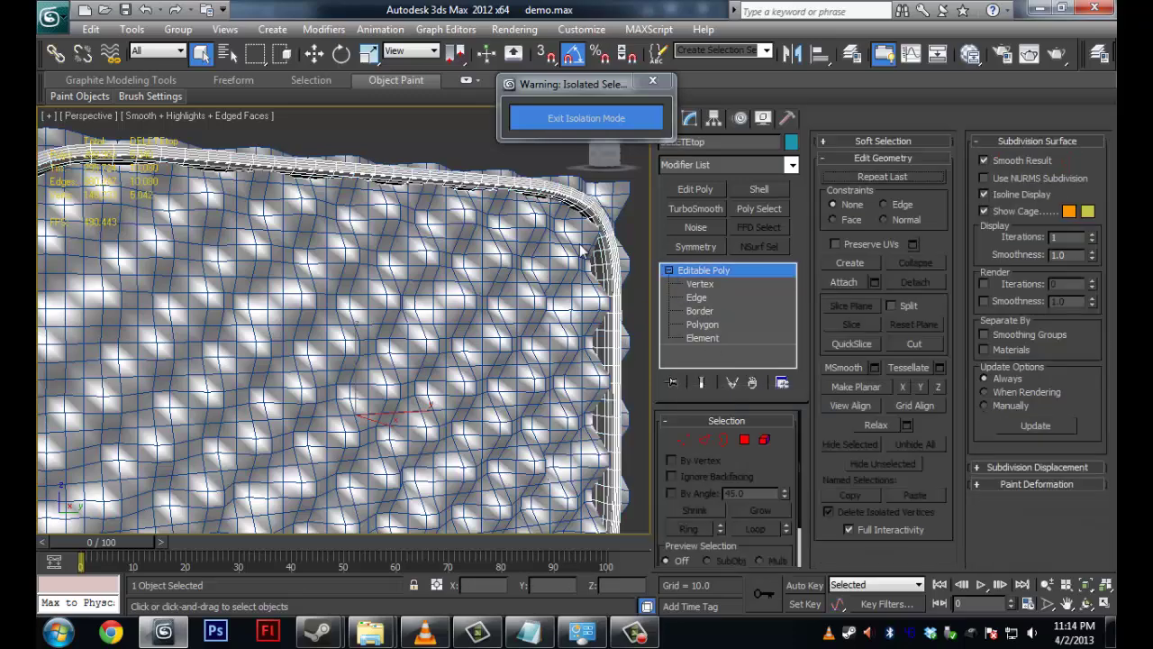
{"action": "left_click", "coordinate": [696, 299]}
{"action": "scroll", "coordinate": [477, 231], "scroll_direction": "up", "scroll_amount": 5}
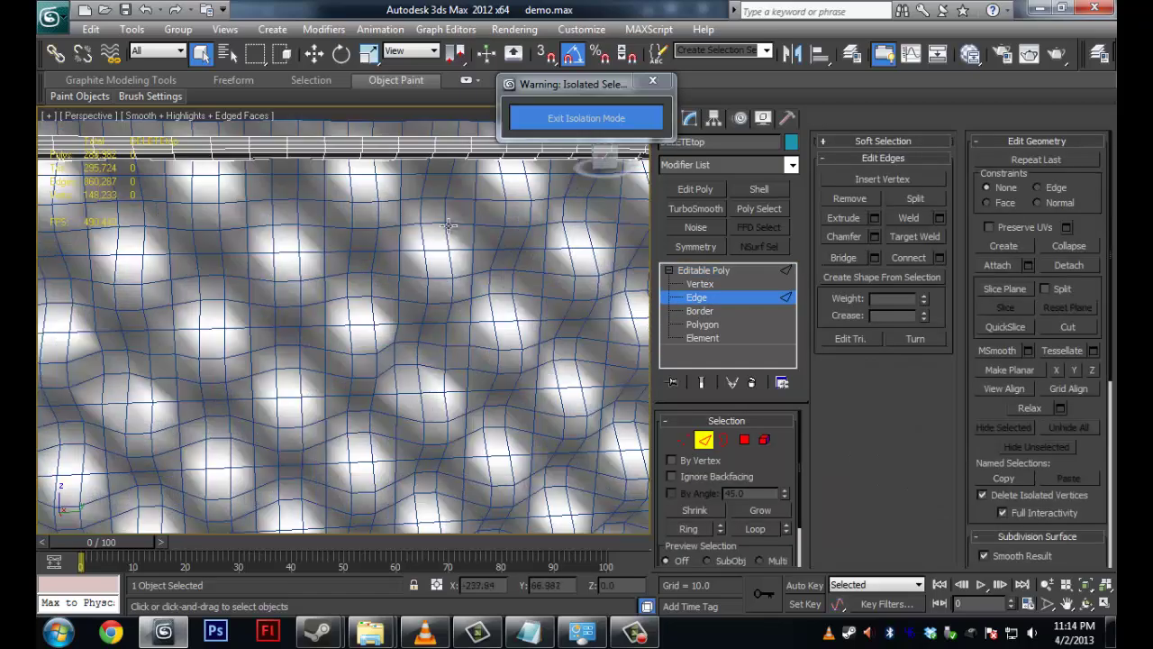
{"action": "middle_click_drag", "start_coordinate": [448, 225], "coordinate": [435, 264]}
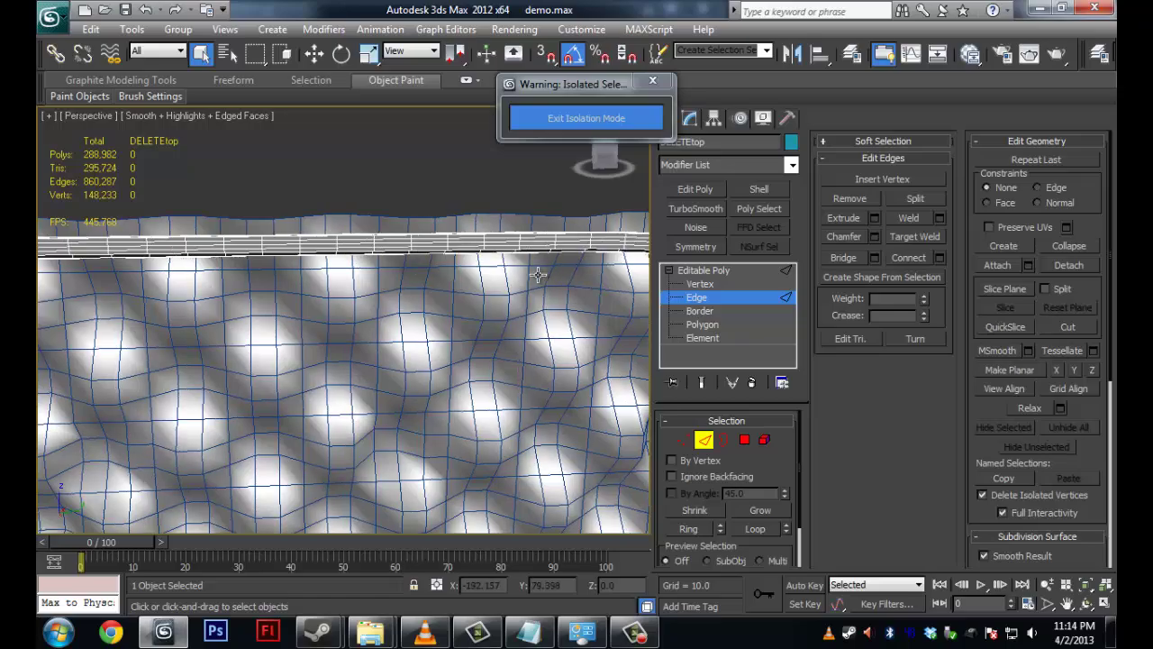
{"action": "mouse_move", "coordinate": [538, 275]}
{"action": "middle_mouse_down", "text": "alt"}
{"action": "mouse_move", "coordinate": [397, 265]}
{"action": "mouse_move", "coordinate": [446, 245]}
{"action": "mouse_move", "coordinate": [453, 226]}
{"action": "mouse_move", "coordinate": [590, 237]}
{"action": "mouse_move", "coordinate": [597, 283]}
{"action": "mouse_move", "coordinate": [632, 292]}
{"action": "mouse_move", "coordinate": [550, 262]}
{"action": "mouse_move", "coordinate": [442, 294]}
{"action": "mouse_move", "coordinate": [408, 287]}
{"action": "middle_mouse_up", "text": "alt"}
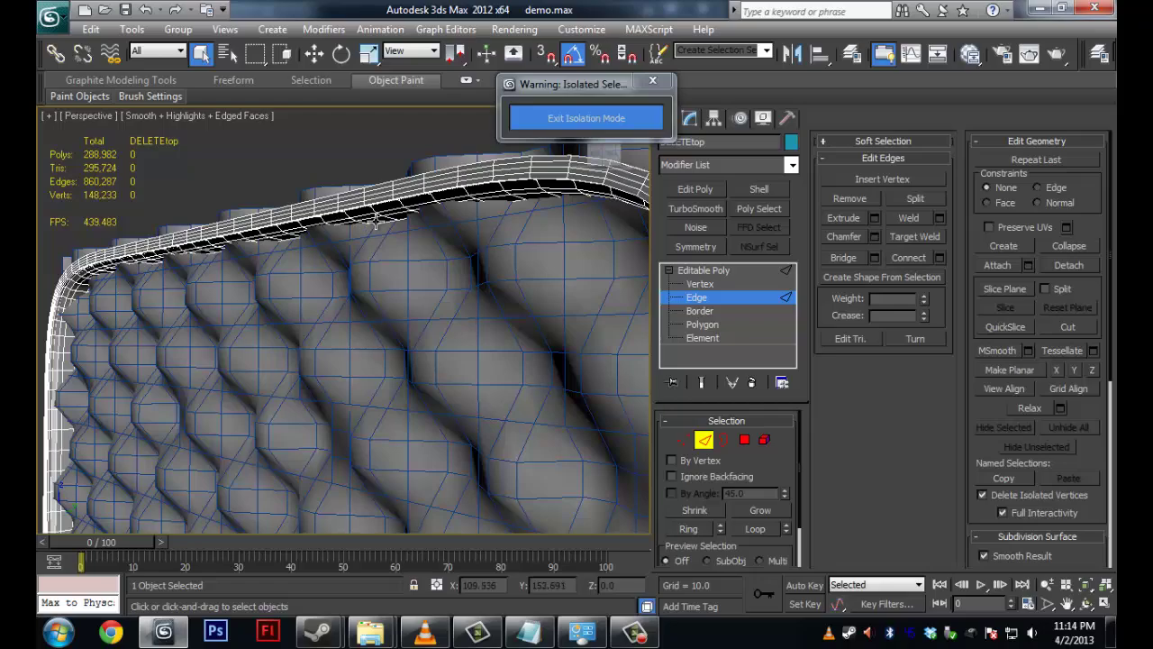
{"action": "mouse_move", "coordinate": [355, 268]}
{"action": "middle_mouse_down", "text": "alt"}
{"action": "mouse_move", "coordinate": [329, 237]}
{"action": "mouse_move", "coordinate": [332, 264]}
{"action": "mouse_move", "coordinate": [345, 265]}
{"action": "middle_mouse_up", "text": "alt"}
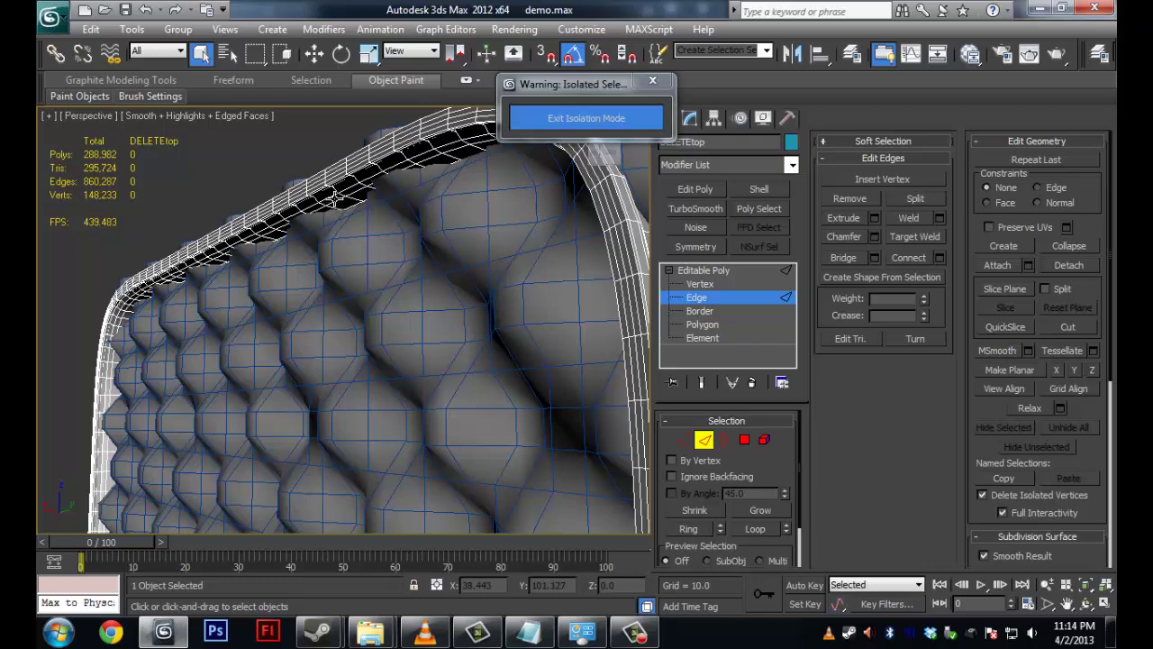
{"action": "left_click", "coordinate": [334, 197]}
{"action": "scroll", "coordinate": [437, 197], "scroll_direction": "up", "scroll_amount": 3}
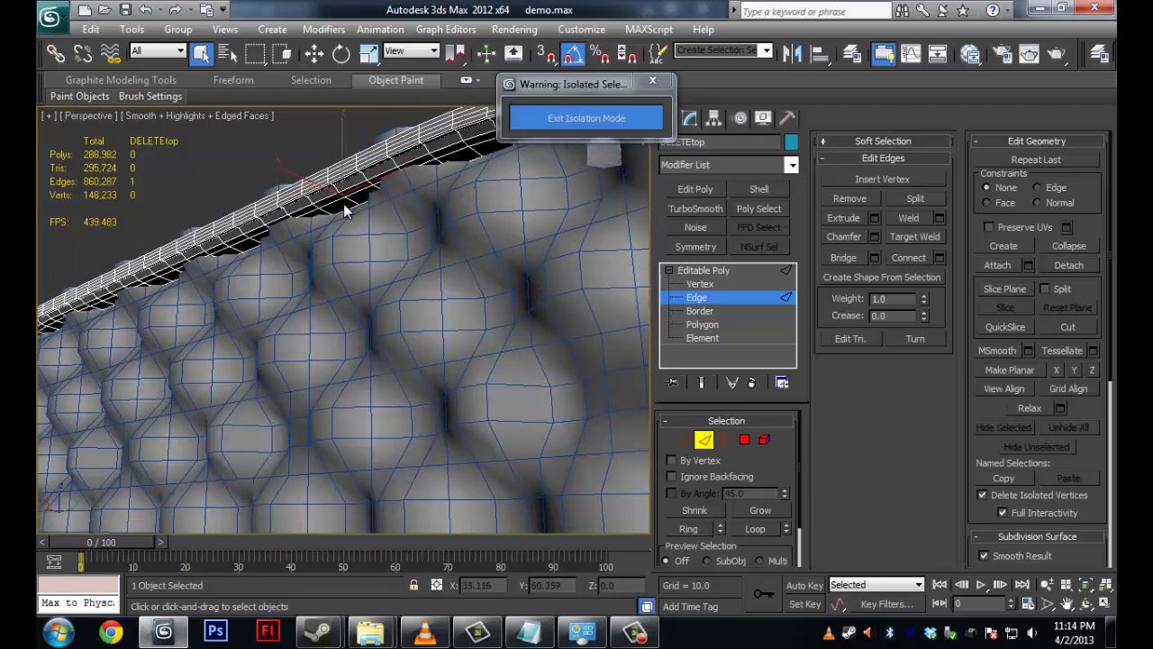
Step: Create a spline shape named BooleanCurve from the selected rim edge loop
{"action": "middle_click_drag", "start_coordinate": [329, 197], "coordinate": [569, 288], "text": "alt"}
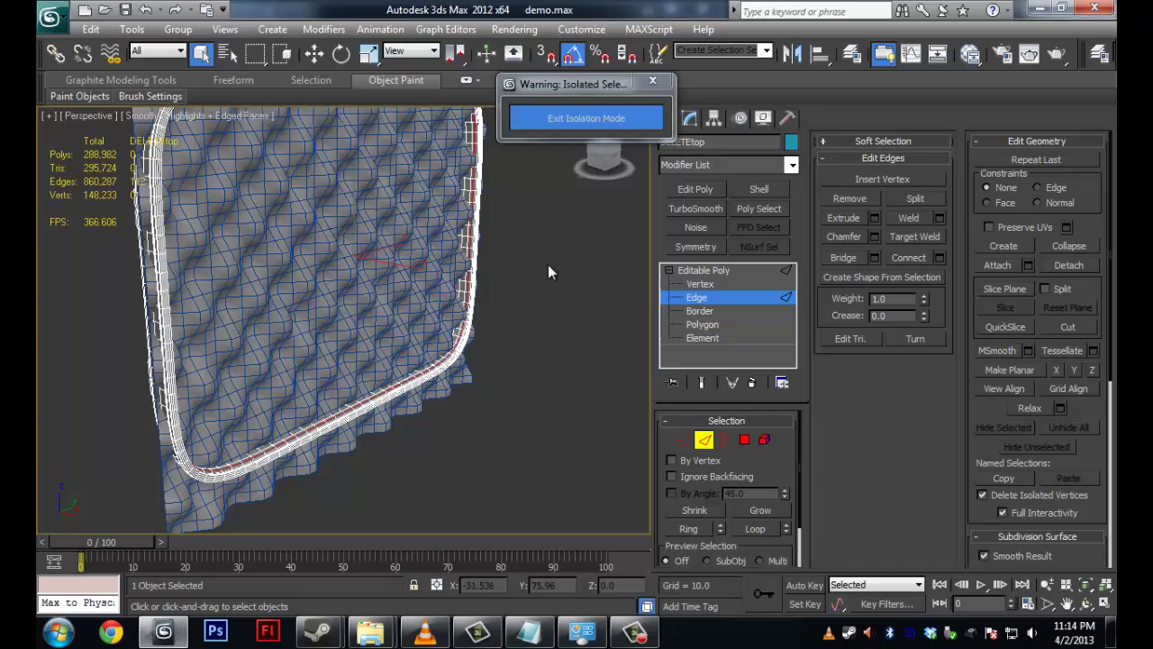
{"action": "middle_click_drag", "start_coordinate": [569, 361], "coordinate": [631, 397], "text": "alt"}
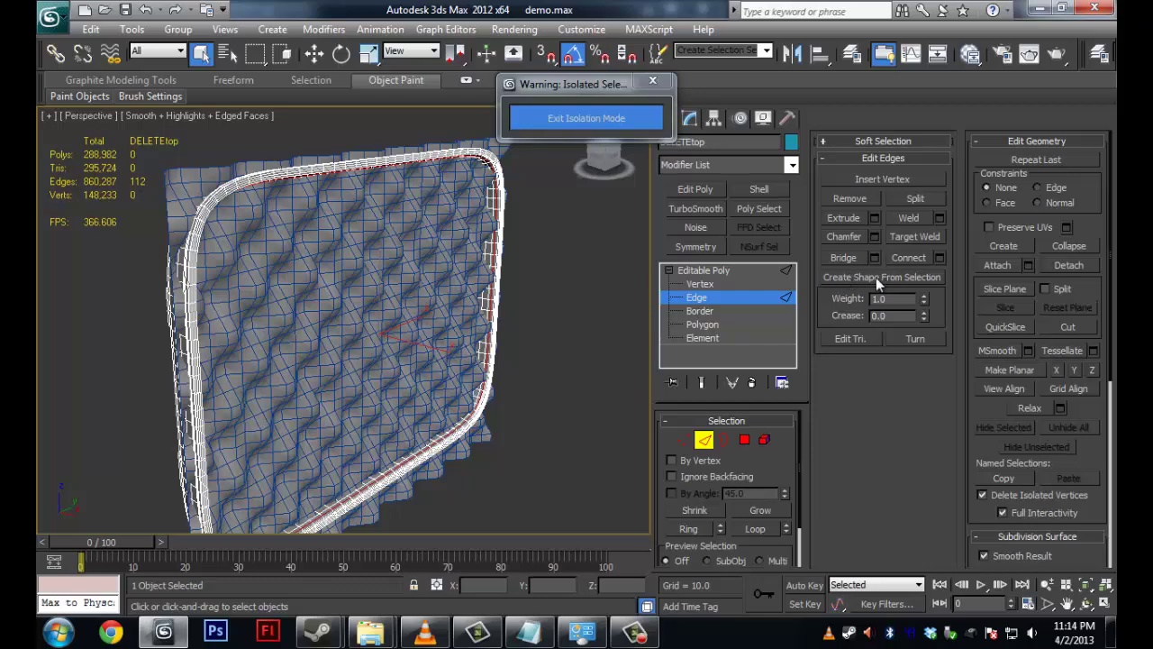
{"action": "left_click", "coordinate": [876, 278]}
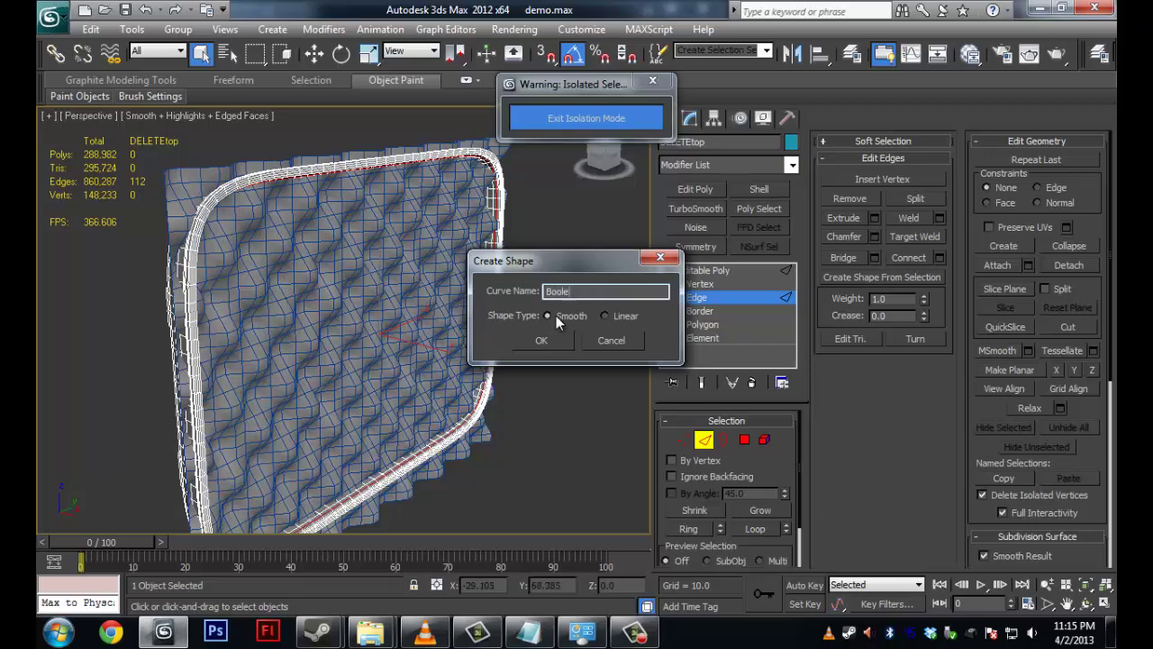
{"action": "type", "text": "BooleanC"}
{"action": "type", "text": "urve"}
{"action": "key", "text": "Return"}
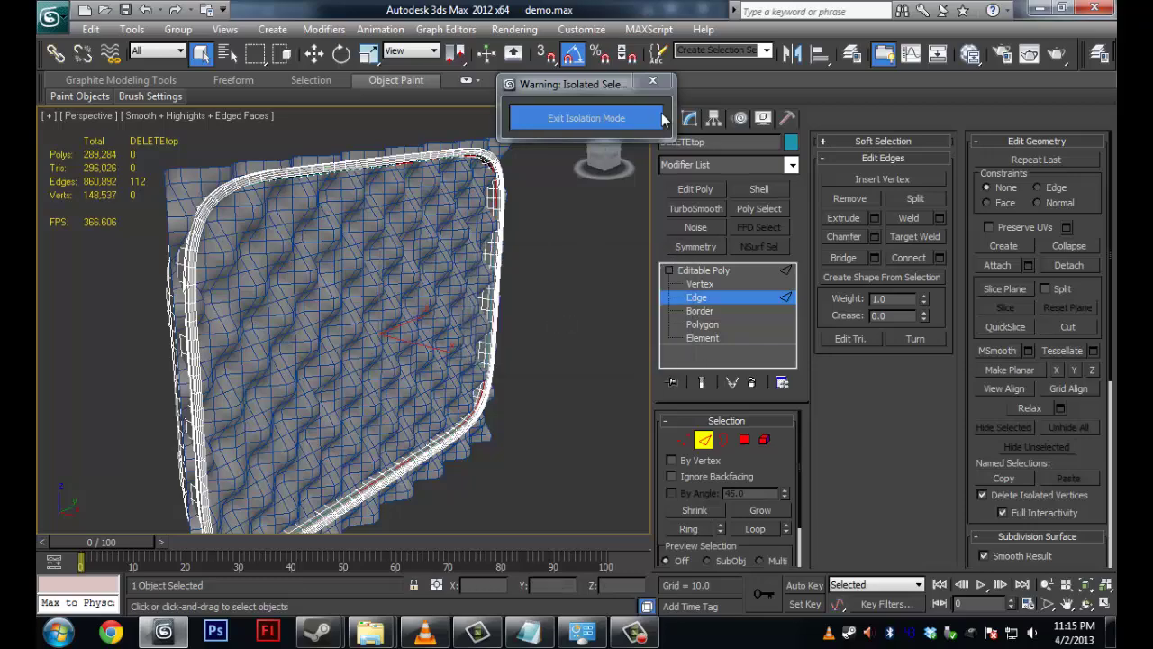
Step: Leave Edge level on DELETEtop and clear the selection
{"action": "left_click", "coordinate": [504, 192]}
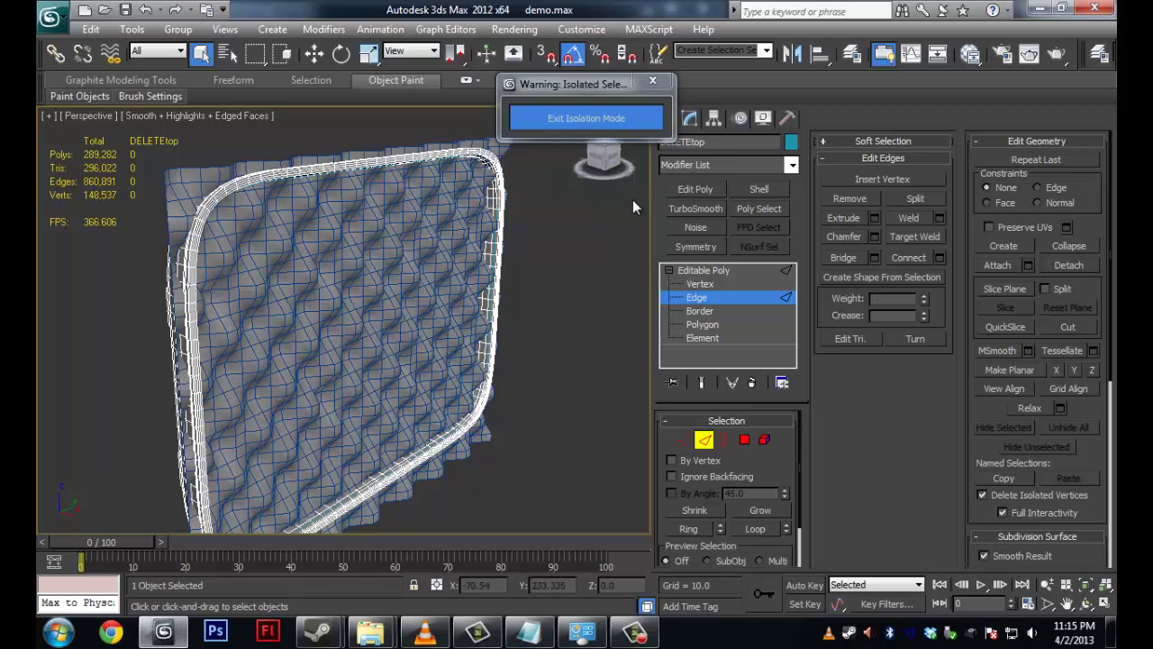
{"action": "middle_click_drag", "start_coordinate": [585, 210], "coordinate": [540, 206], "text": "alt"}
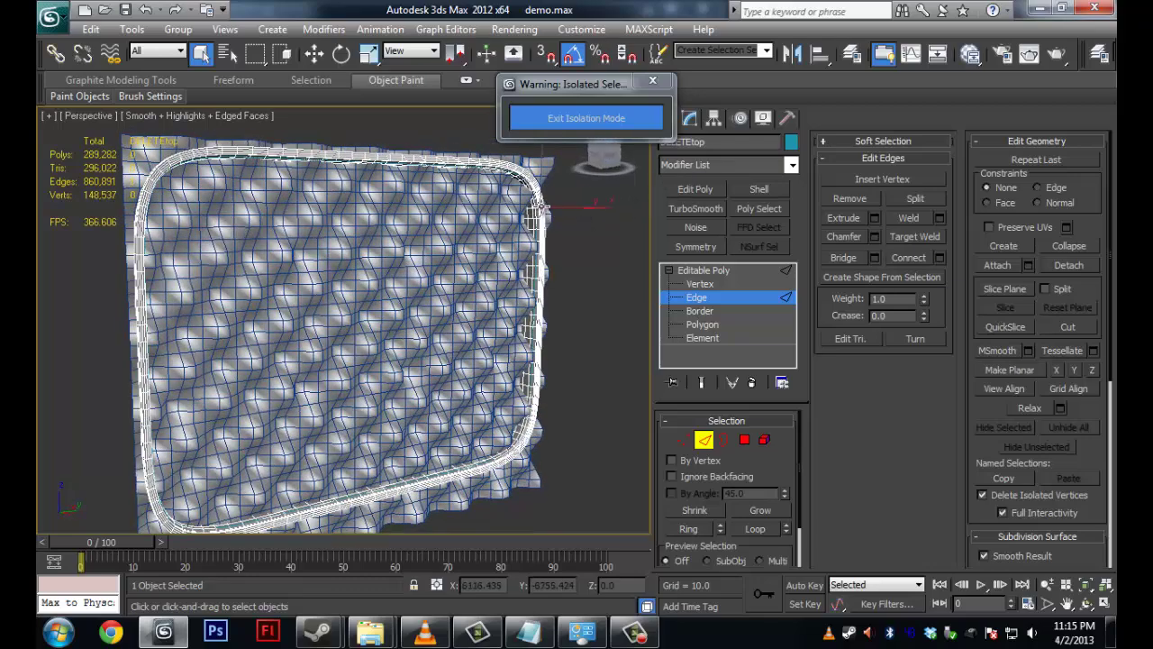
{"action": "right_click", "coordinate": [521, 223]}
{"action": "key", "text": "alt+q"}
{"action": "left_click", "coordinate": [707, 269]}
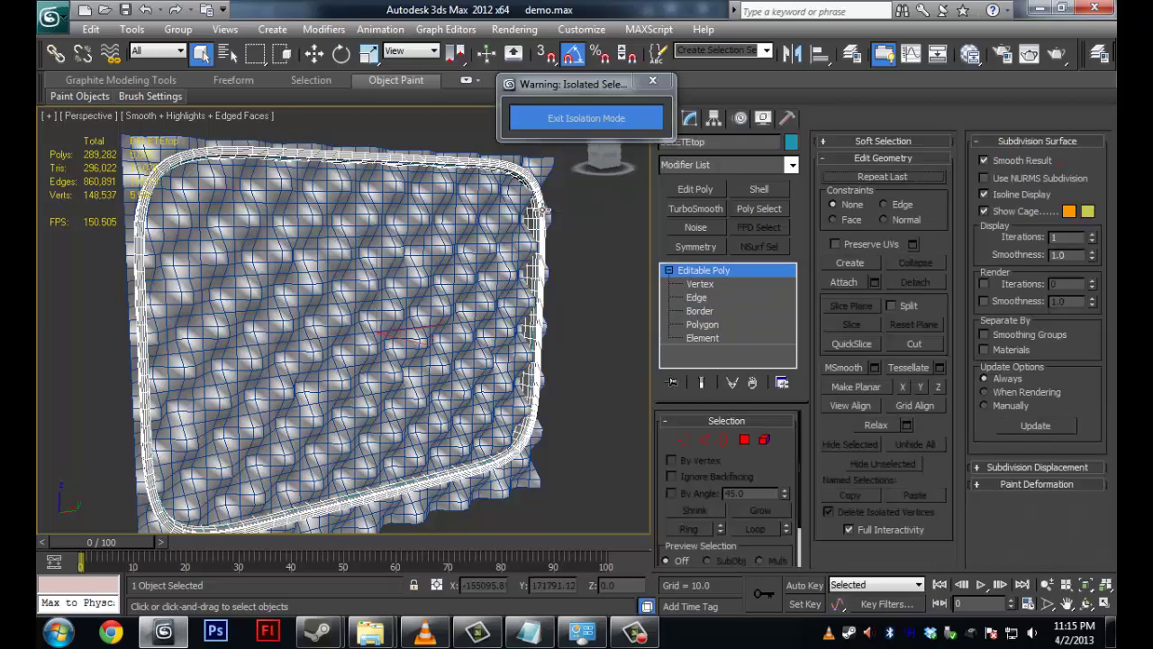
{"action": "key", "text": "ctrl+d"}
Step: Give the BooleanCutter spline an Extrude modifier with Amount 8.5, then switch to Select and Move
{"action": "left_click", "coordinate": [489, 167]}
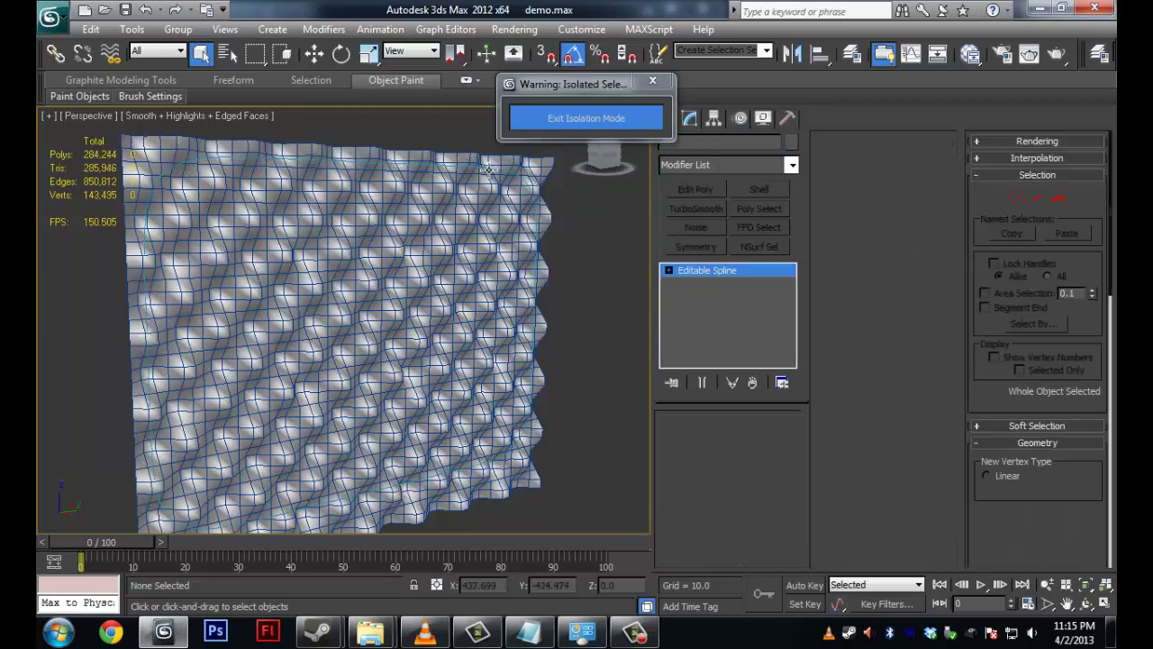
{"action": "middle_click_drag", "start_coordinate": [597, 230], "coordinate": [606, 242], "text": "alt"}
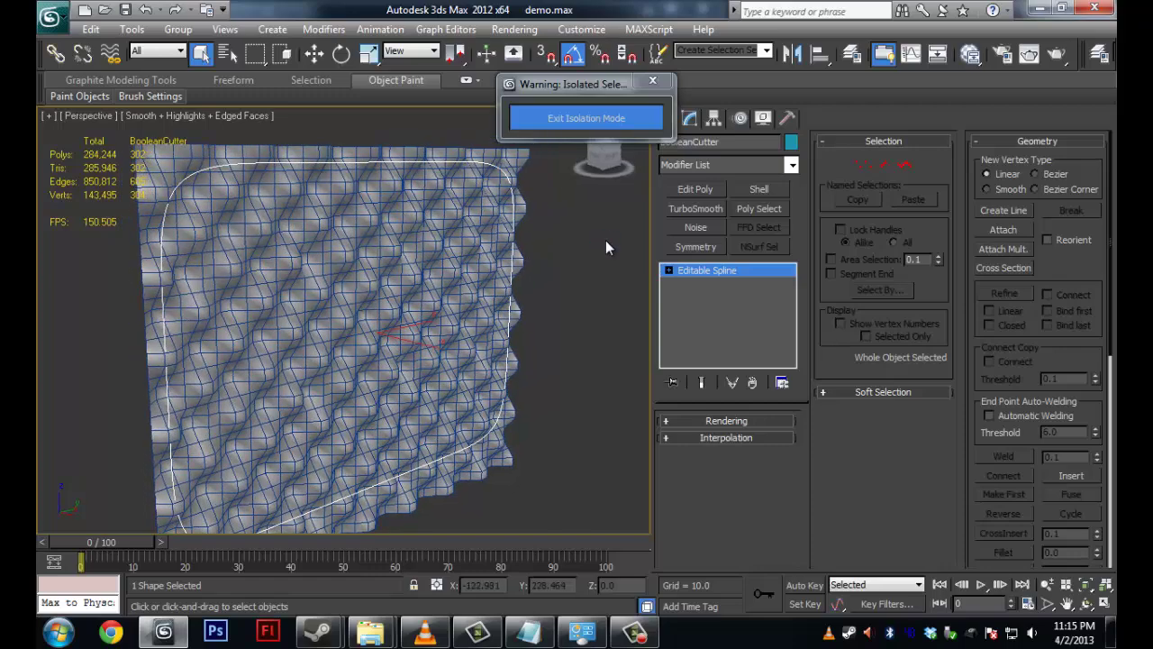
{"action": "left_click", "coordinate": [790, 165]}
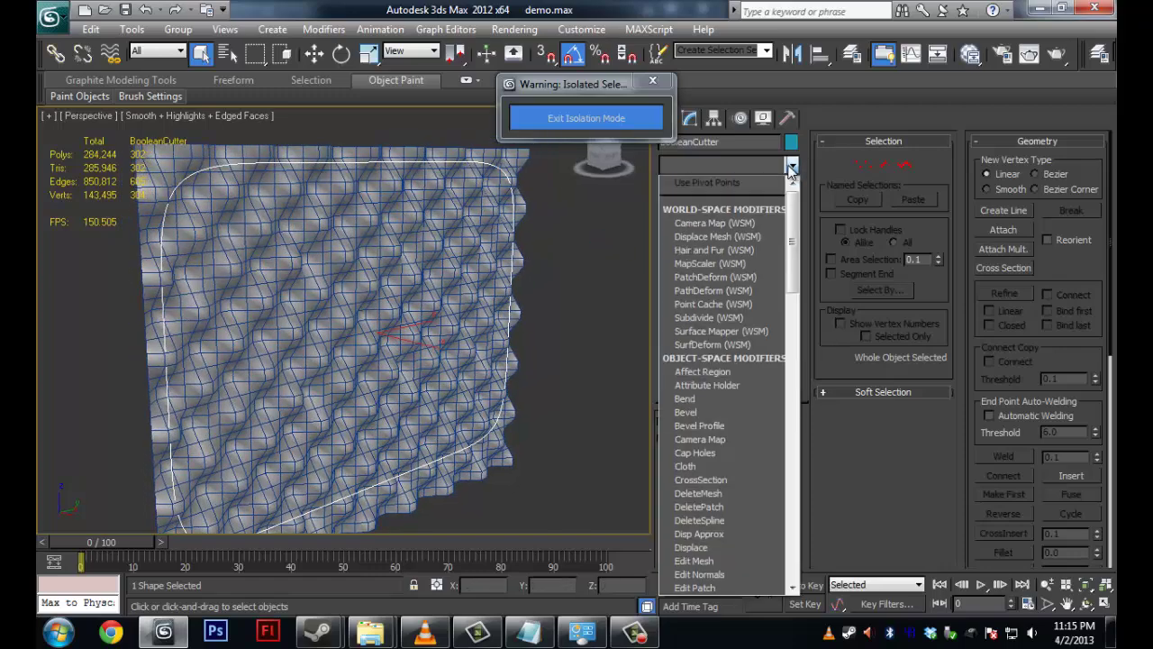
{"action": "type", "text": "ex"}
{"action": "key", "text": "Return"}
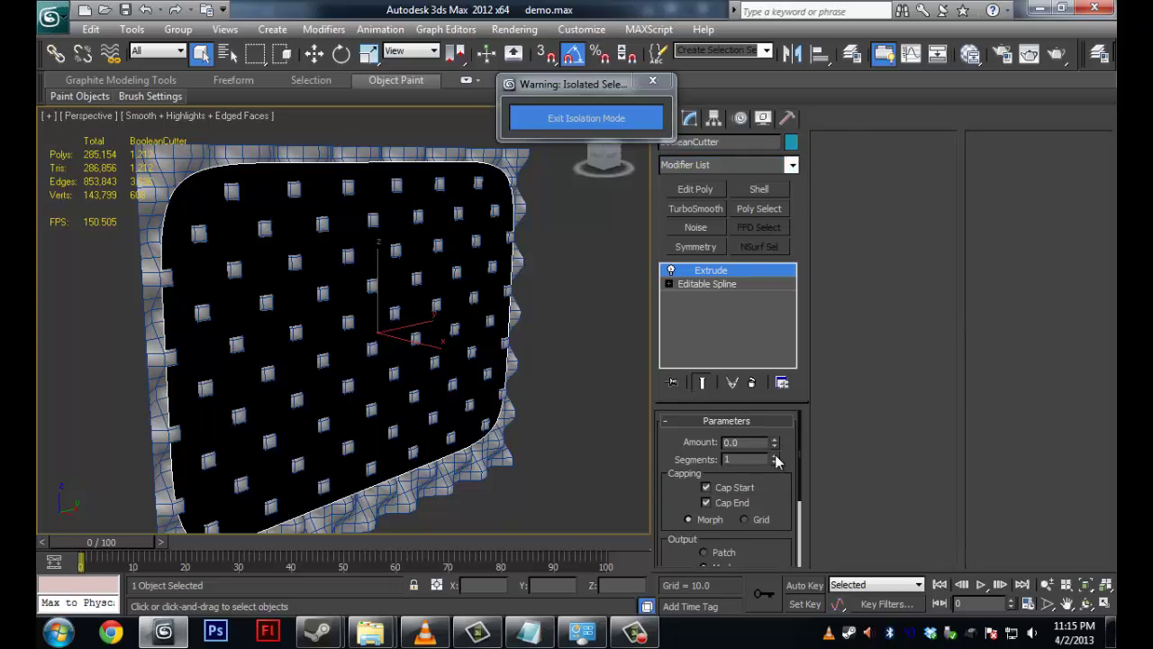
{"action": "mouse_move", "coordinate": [776, 439]}
{"action": "left_mouse_down"}
{"action": "mouse_move", "coordinate": [777, 412]}
{"action": "mouse_move", "coordinate": [778, 431]}
{"action": "left_mouse_up"}
{"action": "middle_click_drag", "start_coordinate": [453, 392], "coordinate": [520, 381], "text": "alt"}
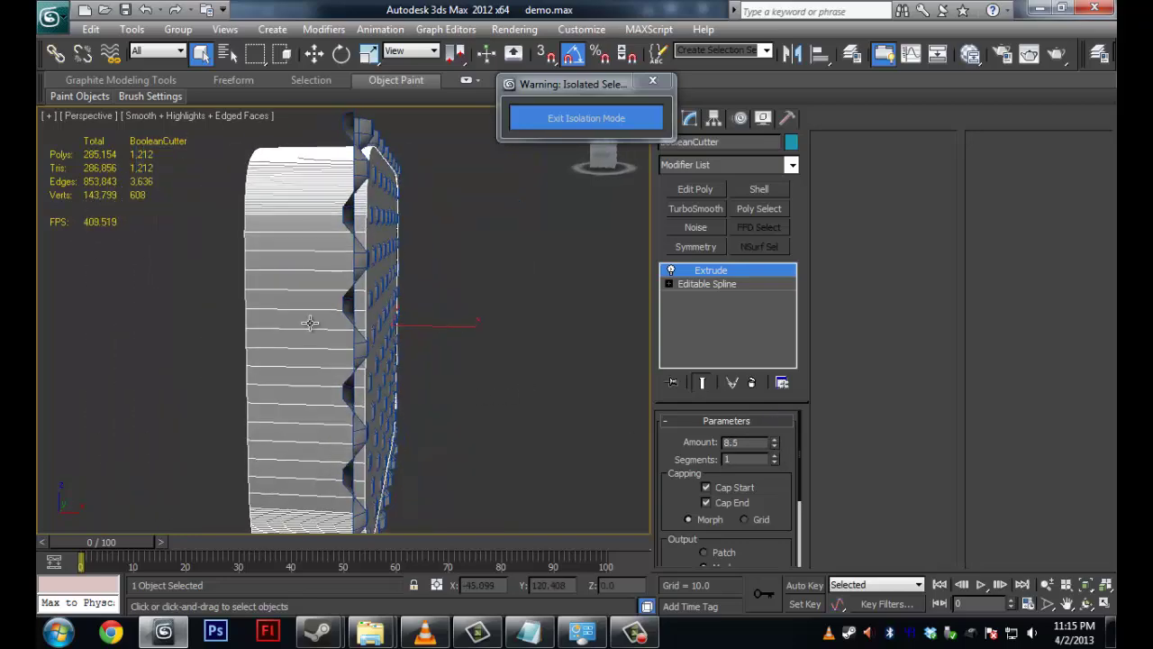
{"action": "key", "text": "w"}
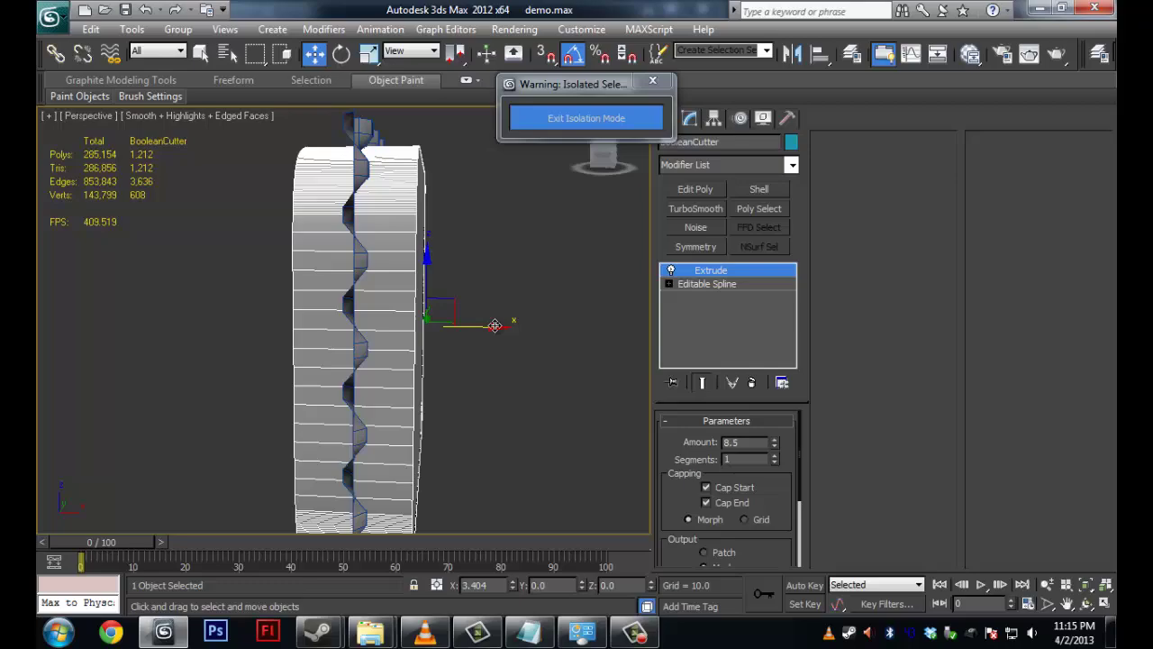
{"action": "middle_click_drag", "start_coordinate": [495, 325], "coordinate": [738, 155], "text": "alt"}
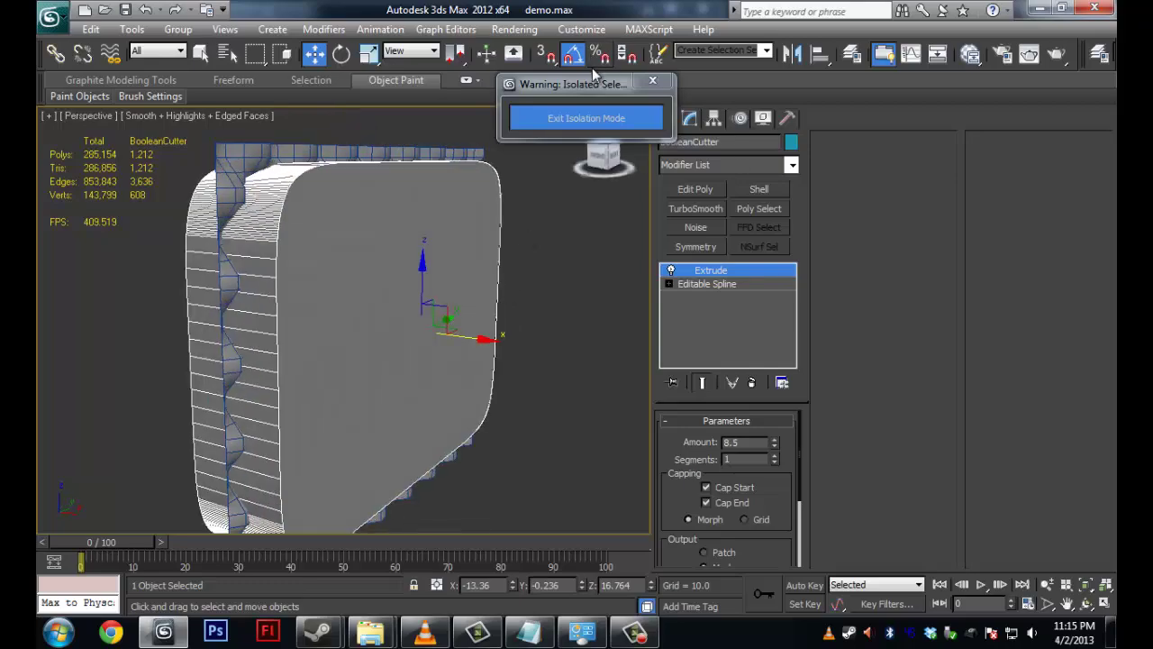
{"action": "left_click_drag", "start_coordinate": [592, 83], "coordinate": [222, 32]}
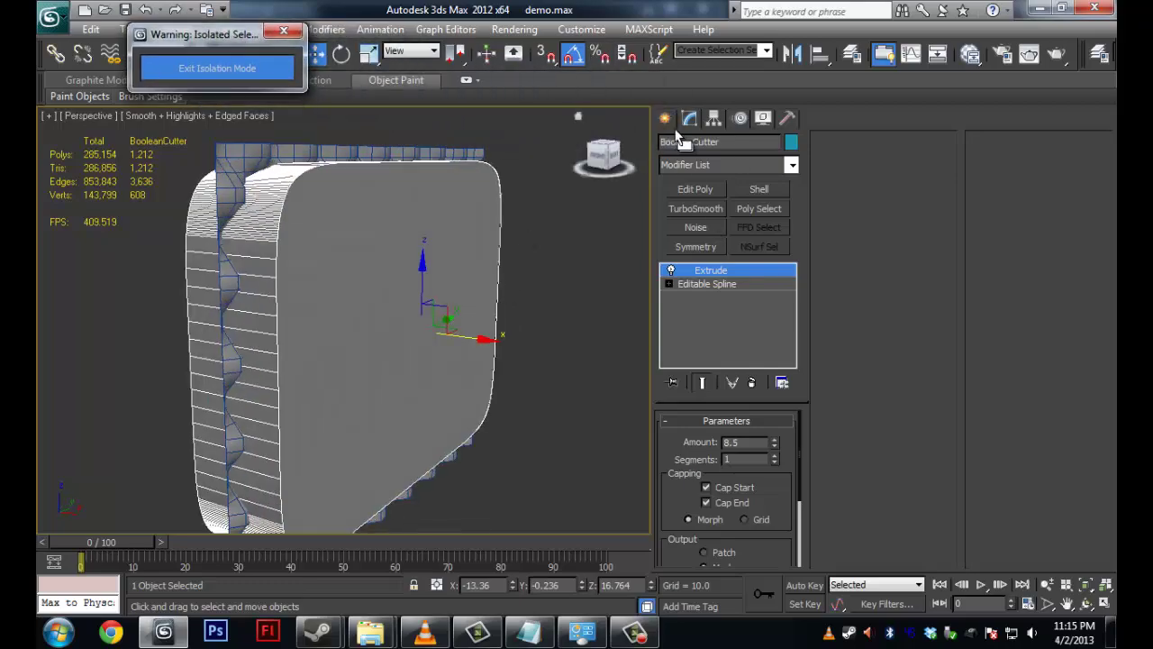
Step: Make BooleanCutter a Boolean from the Create panel's Compound Objects category
{"action": "left_click", "coordinate": [791, 164]}
{"action": "left_click", "coordinate": [664, 118]}
{"action": "left_click", "coordinate": [702, 170]}
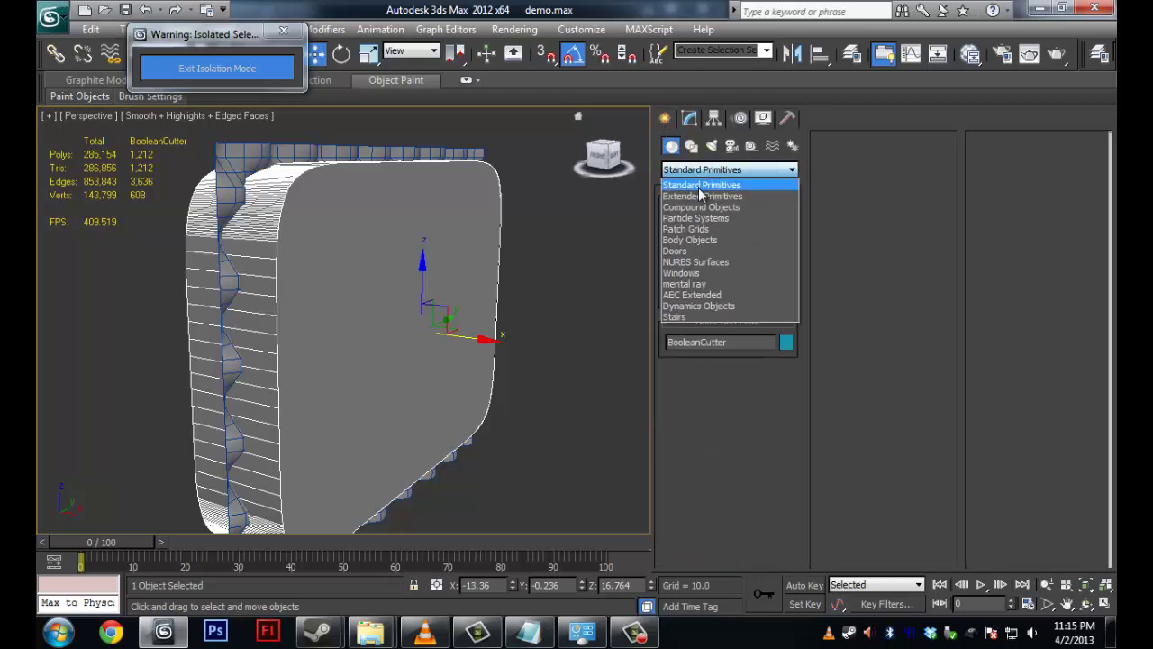
{"action": "left_click", "coordinate": [703, 197]}
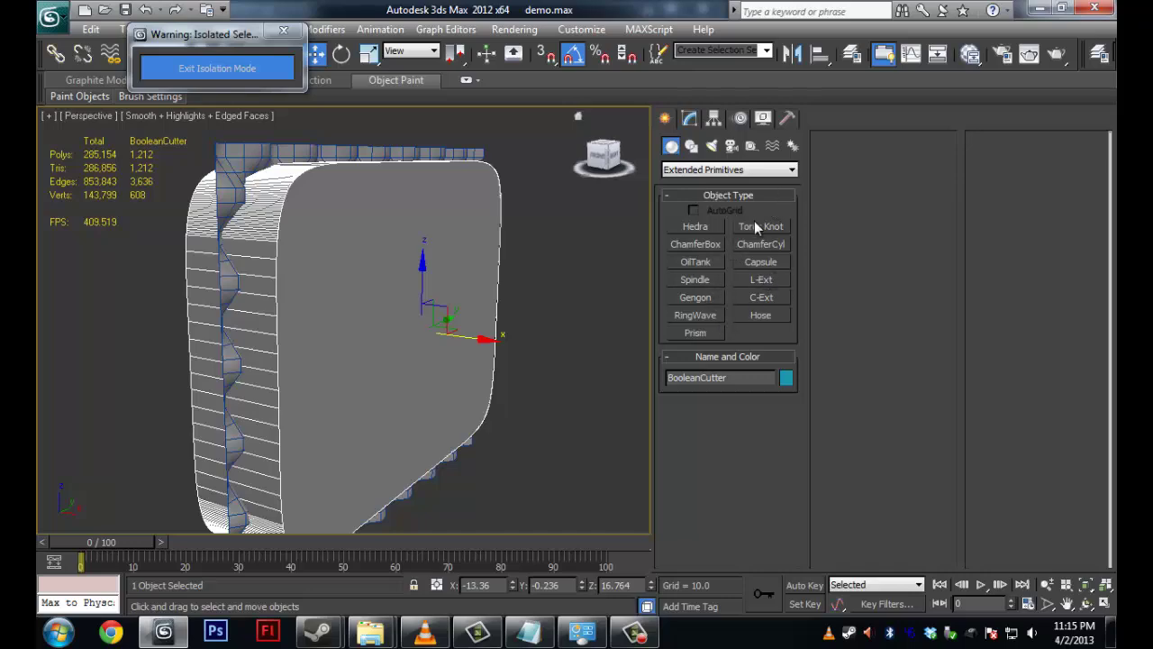
{"action": "left_click", "coordinate": [765, 170]}
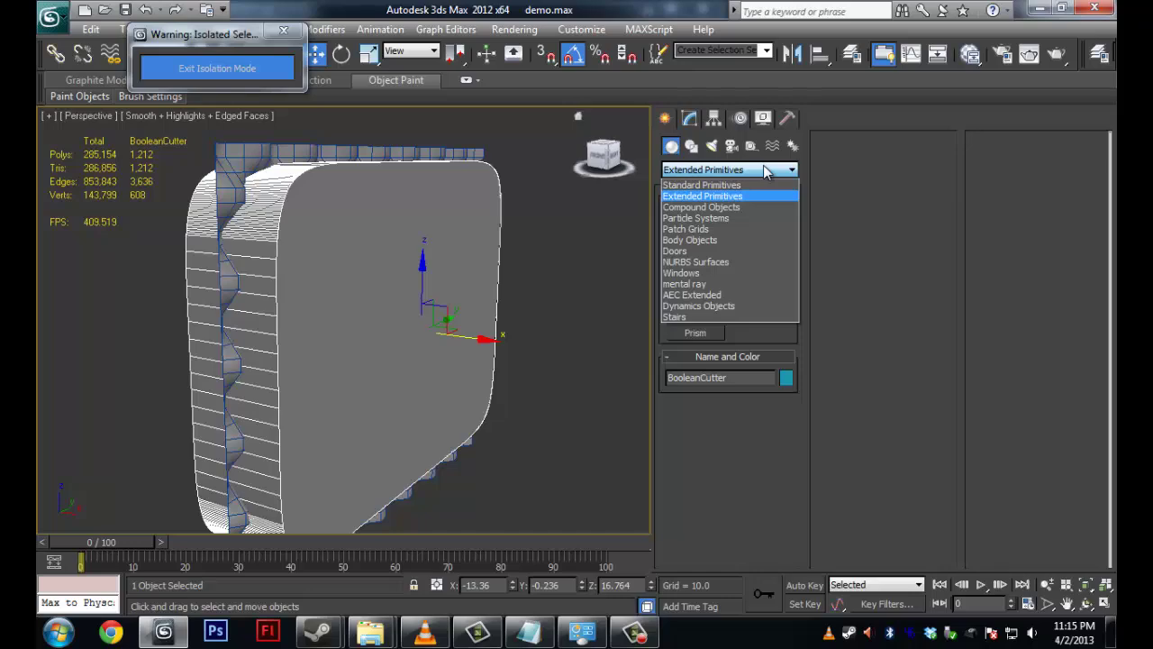
{"action": "left_click", "coordinate": [727, 206]}
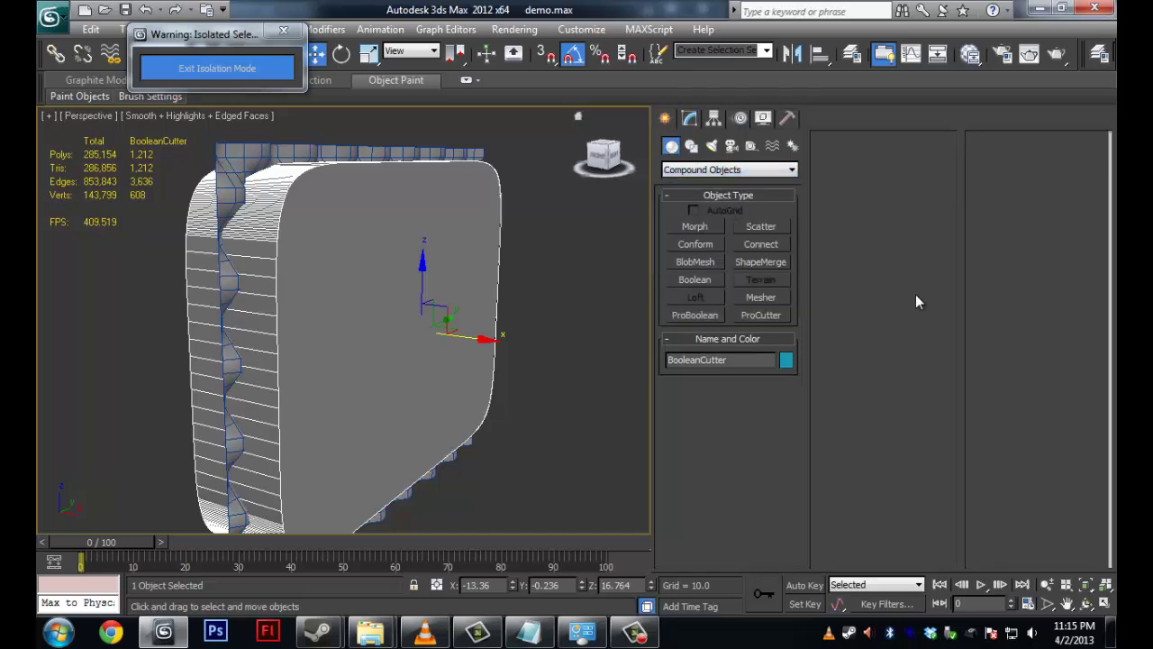
{"action": "left_click", "coordinate": [700, 280]}
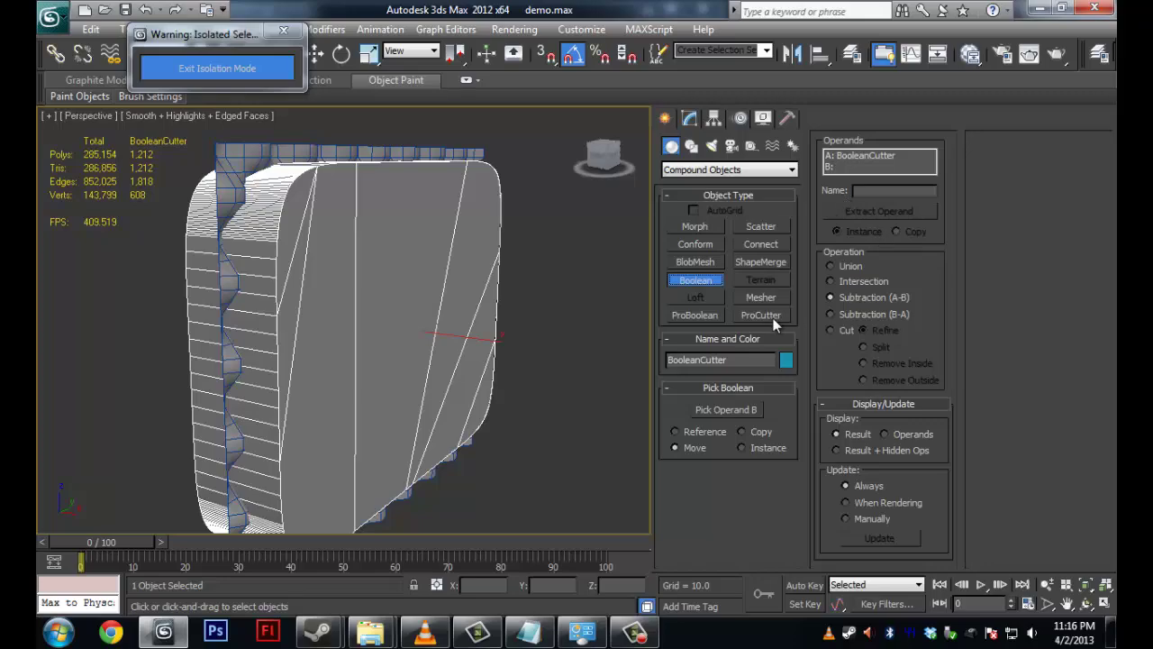
Step: Pick Plane001 as Boolean operand B and isolate the Boolean object
{"action": "left_click", "coordinate": [717, 407]}
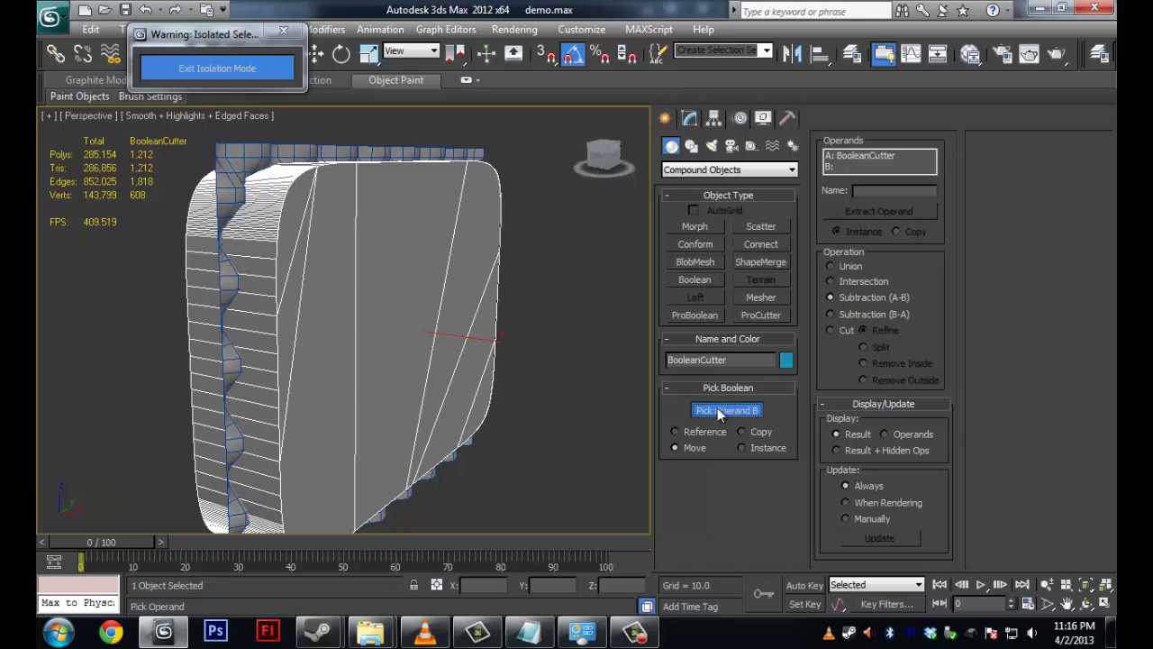
{"action": "left_click", "coordinate": [307, 155]}
{"action": "middle_click_drag", "start_coordinate": [526, 327], "coordinate": [607, 303], "text": "alt"}
{"action": "key", "text": "w"}
{"action": "key", "text": "alt+q"}
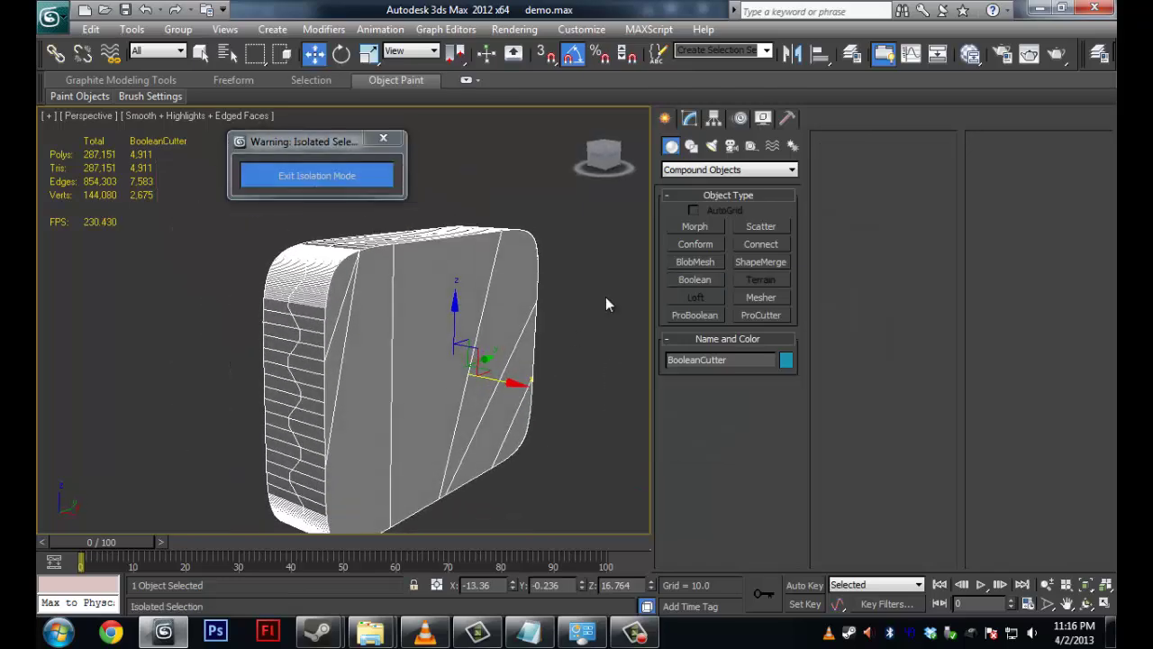
Step: Set the Boolean operation to Intersection in the Modify panel
{"action": "left_click", "coordinate": [690, 118]}
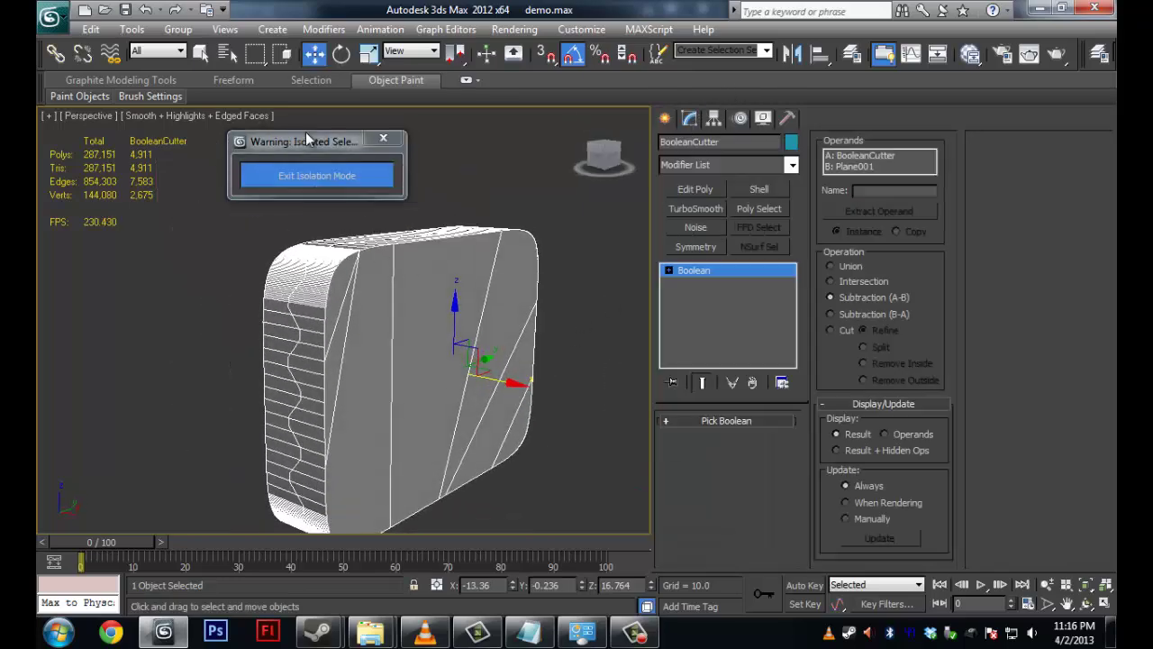
{"action": "left_click_drag", "start_coordinate": [305, 131], "coordinate": [175, 113]}
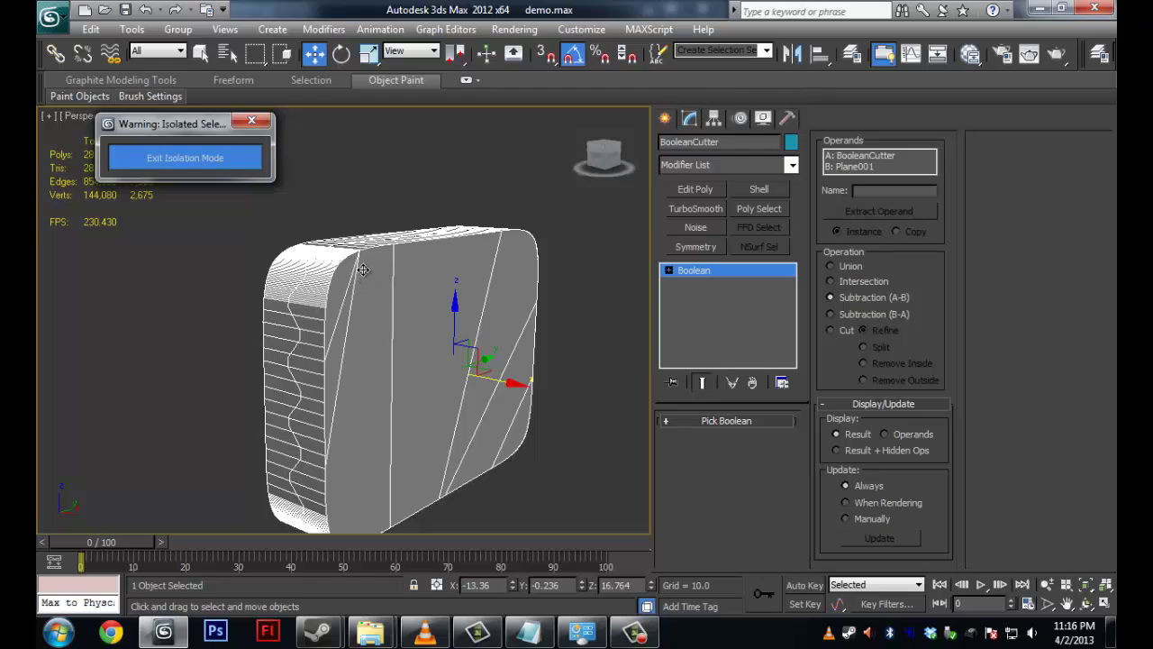
{"action": "left_click", "coordinate": [830, 267]}
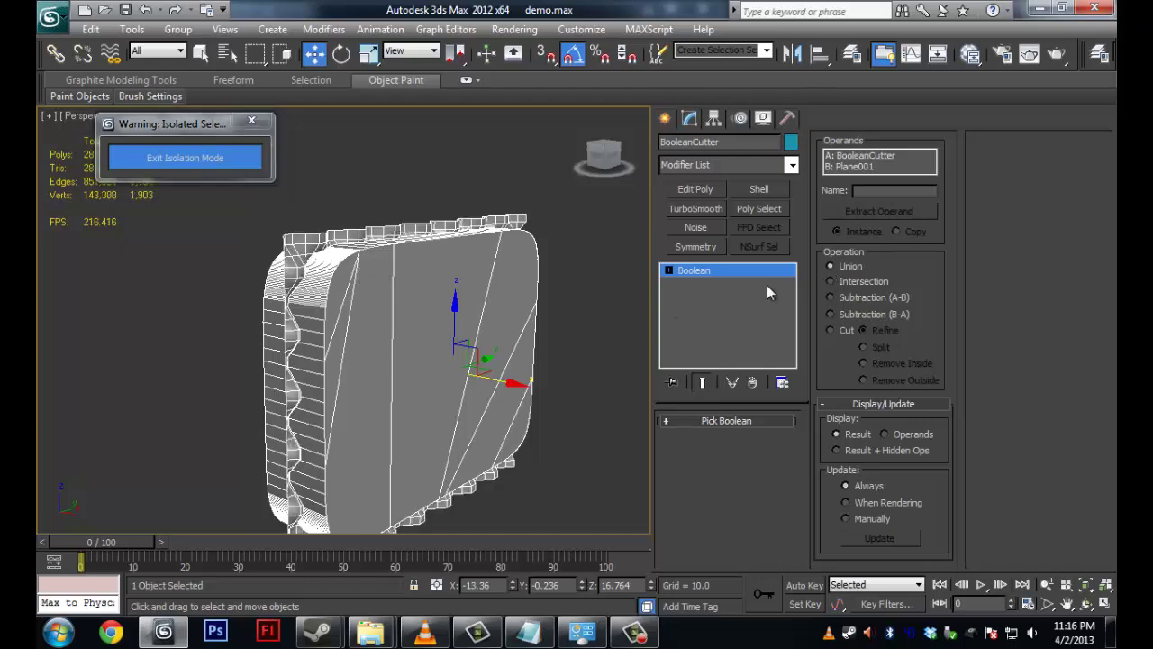
{"action": "left_click", "coordinate": [831, 282]}
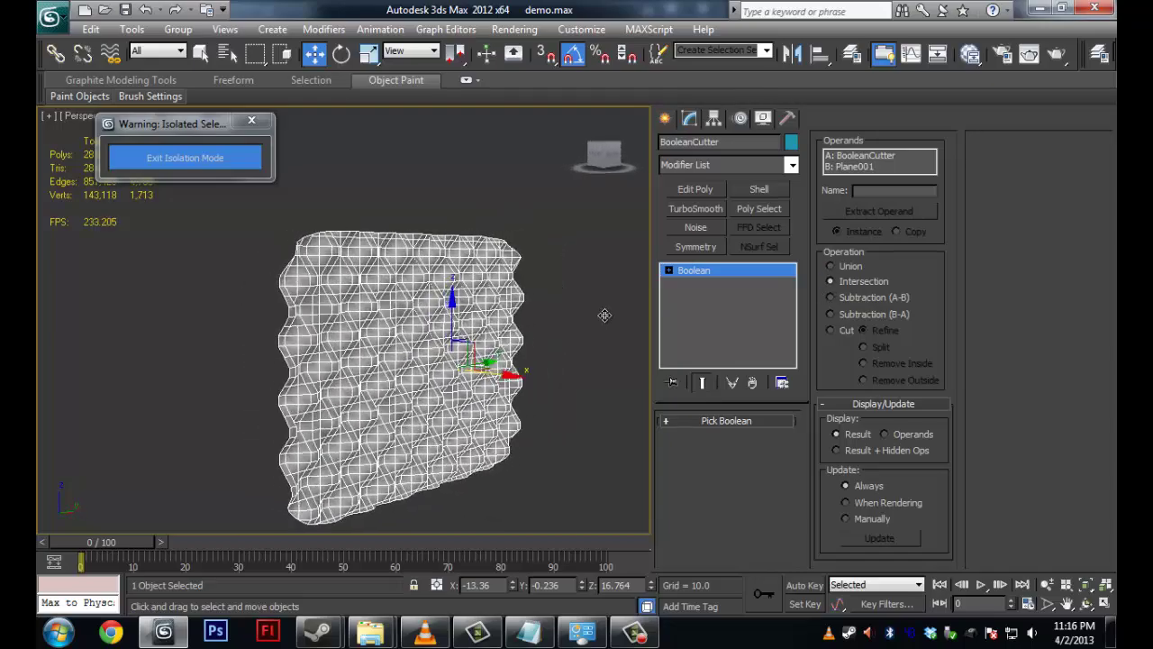
{"action": "mouse_move", "coordinate": [605, 314]}
{"action": "middle_mouse_down", "text": "alt"}
{"action": "mouse_move", "coordinate": [530, 319]}
{"action": "mouse_move", "coordinate": [548, 305]}
{"action": "middle_mouse_up", "text": "alt"}
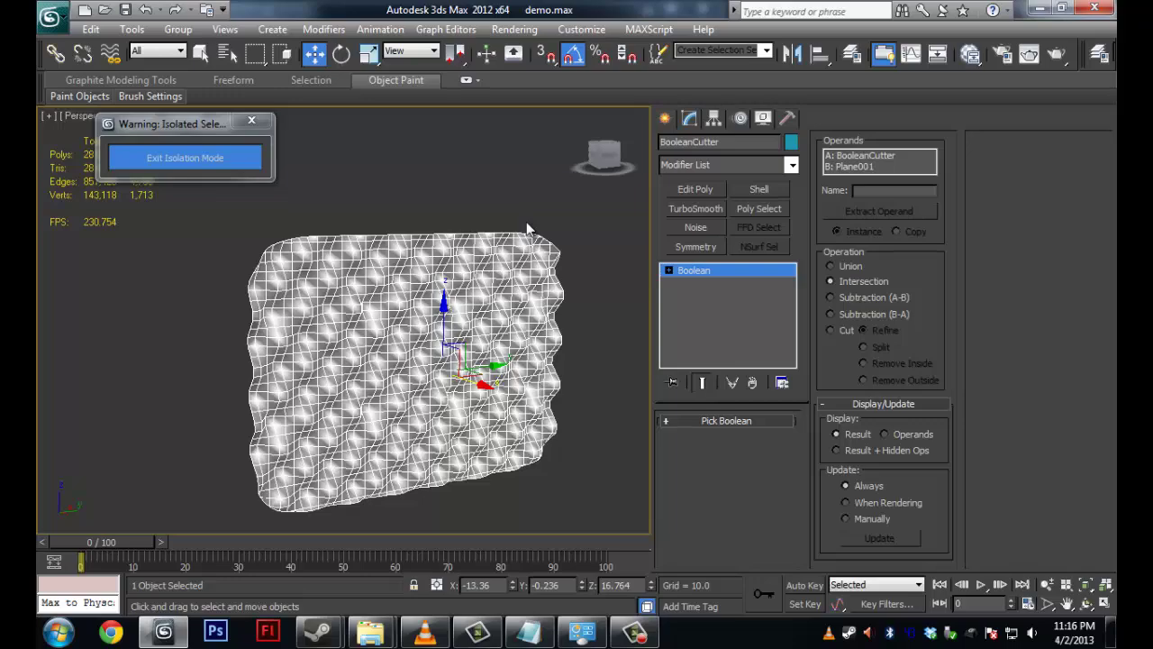
{"action": "left_click", "coordinate": [791, 165]}
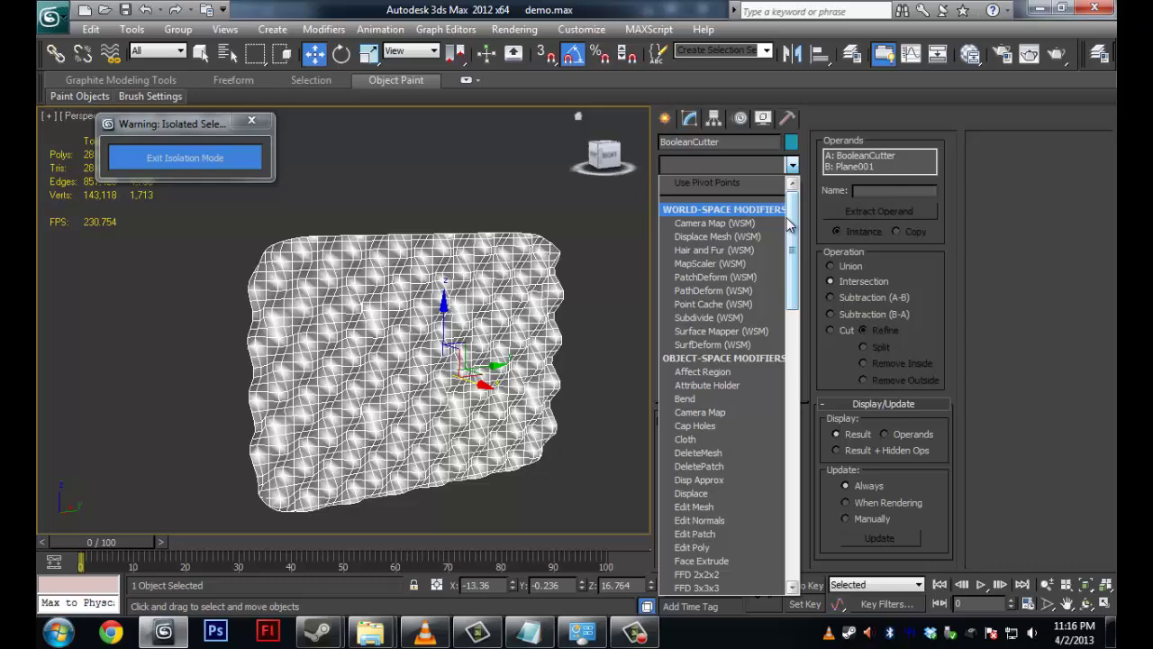
{"action": "scroll", "coordinate": [780, 259], "scroll_direction": "down", "scroll_amount": 9}
{"action": "scroll", "coordinate": [767, 345], "scroll_direction": "down", "scroll_amount": 4}
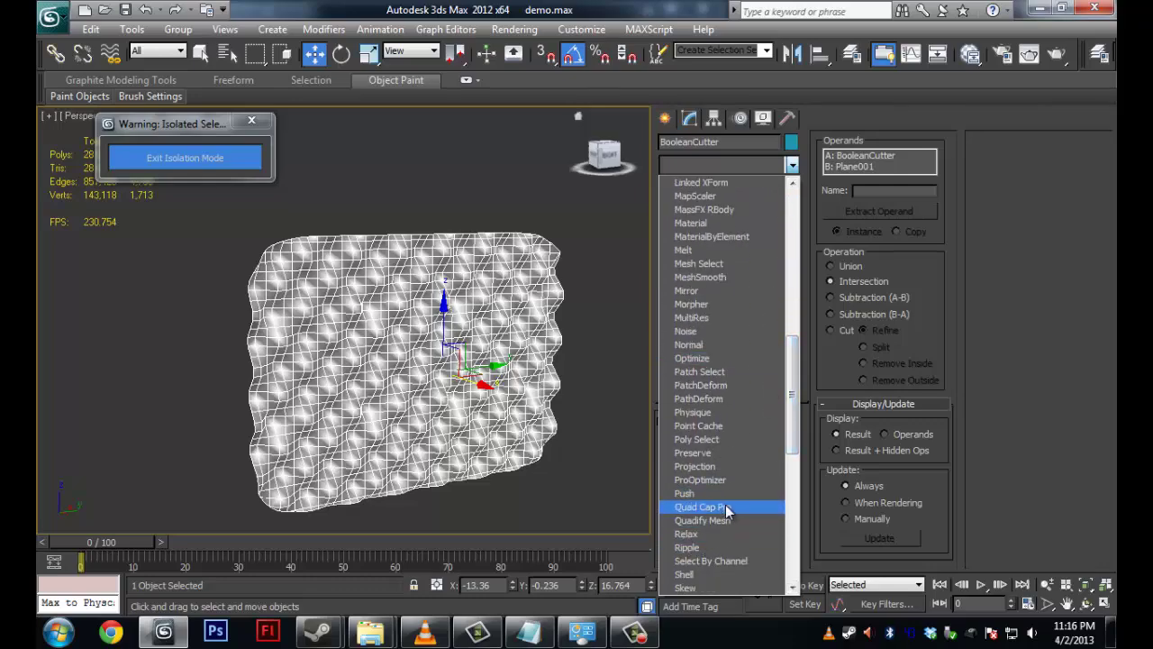
{"action": "left_click", "coordinate": [791, 165]}
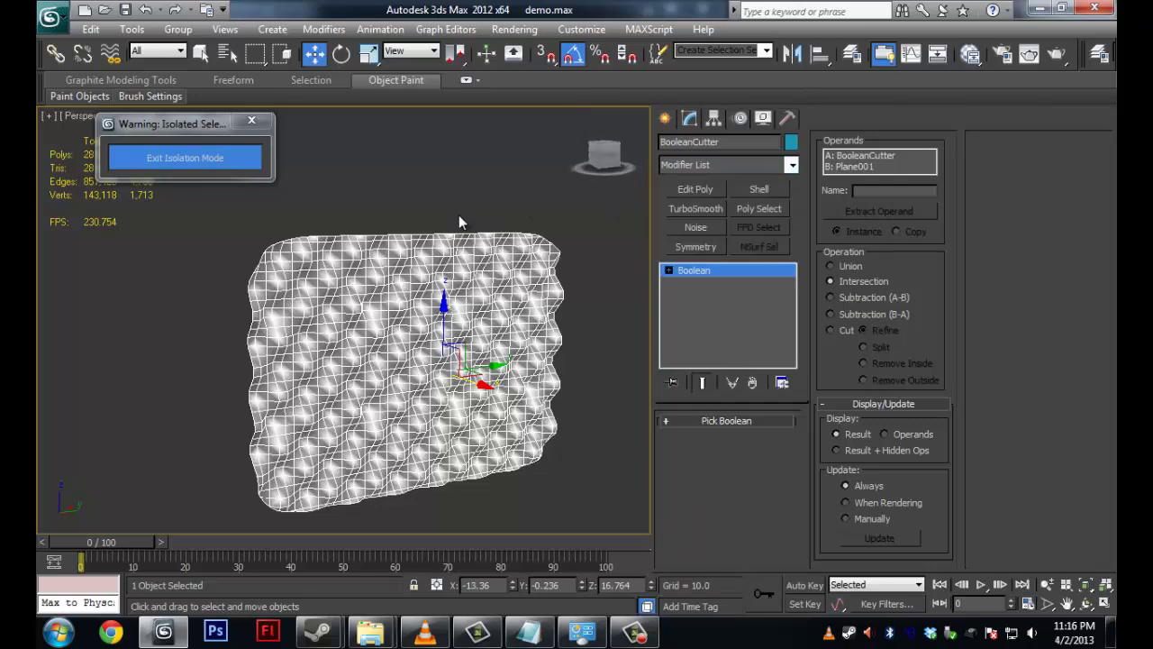
Step: Exit Isolation Mode and add a TurboSmooth modifier to the trimmed foam panel
{"action": "left_click", "coordinate": [232, 158]}
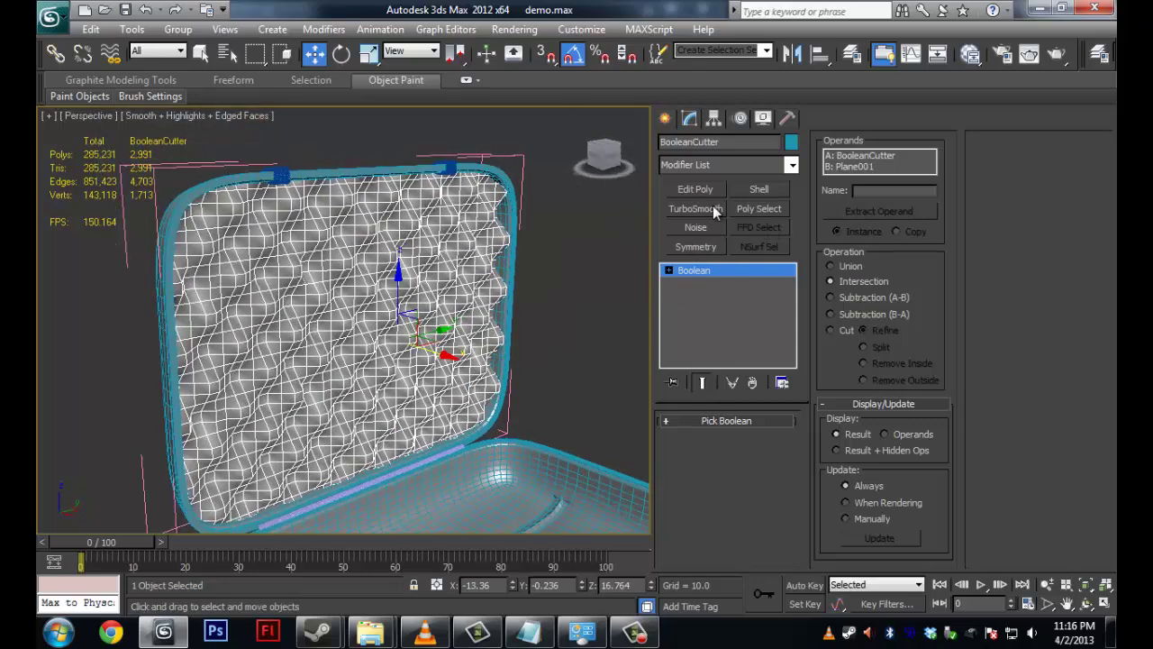
{"action": "left_click", "coordinate": [712, 206]}
{"action": "middle_click_drag", "start_coordinate": [557, 213], "coordinate": [478, 220], "text": "alt"}
{"action": "scroll", "coordinate": [479, 220], "scroll_direction": "up", "scroll_amount": 6}
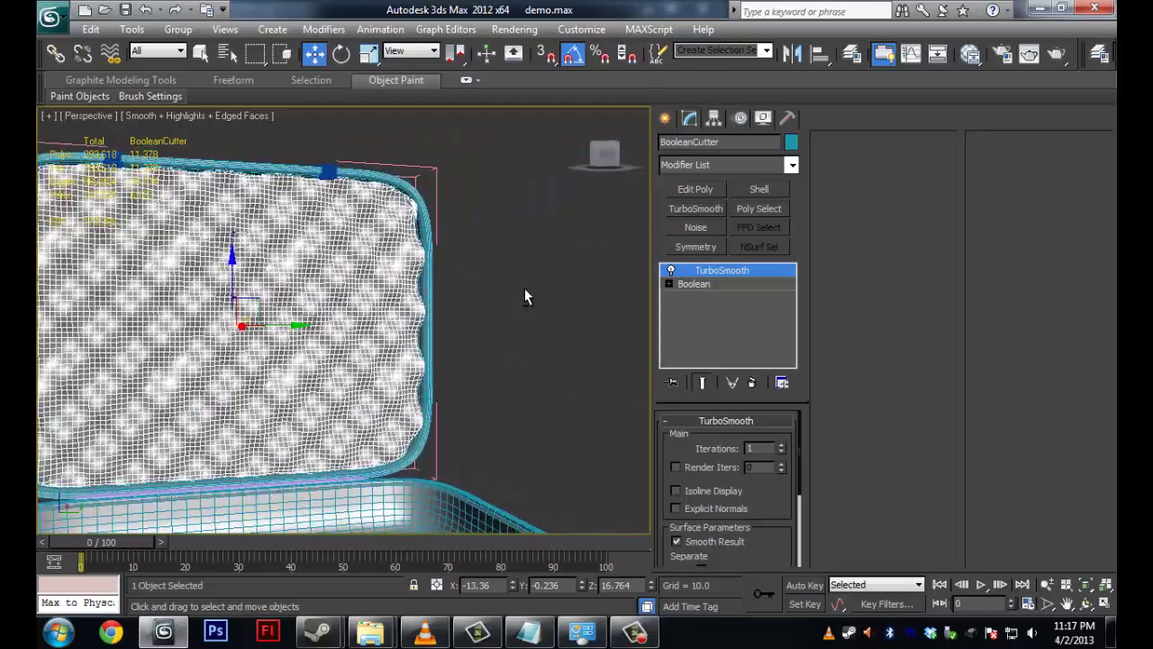
{"action": "scroll", "coordinate": [492, 265], "scroll_direction": "up", "scroll_amount": 2}
{"action": "middle_click_drag", "start_coordinate": [492, 265], "coordinate": [450, 250]}
{"action": "key", "text": "shift+z"}
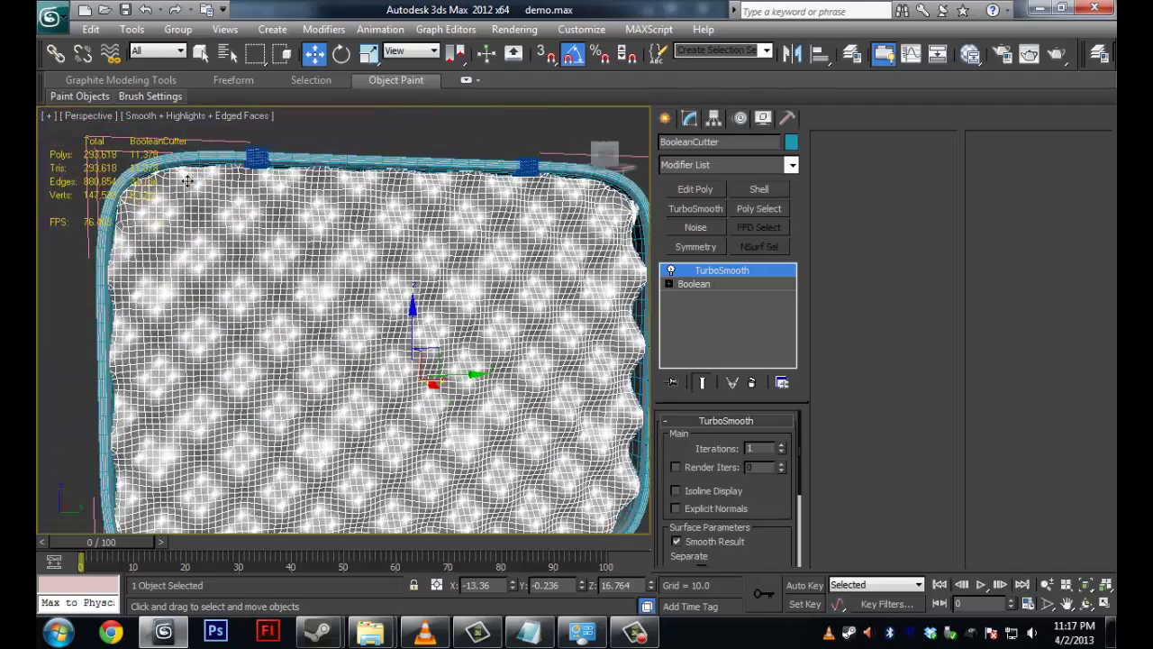
Step: Turn on xView Open Edges highlighting for the smoothed foam in the viewport
{"action": "left_click", "coordinate": [49, 118]}
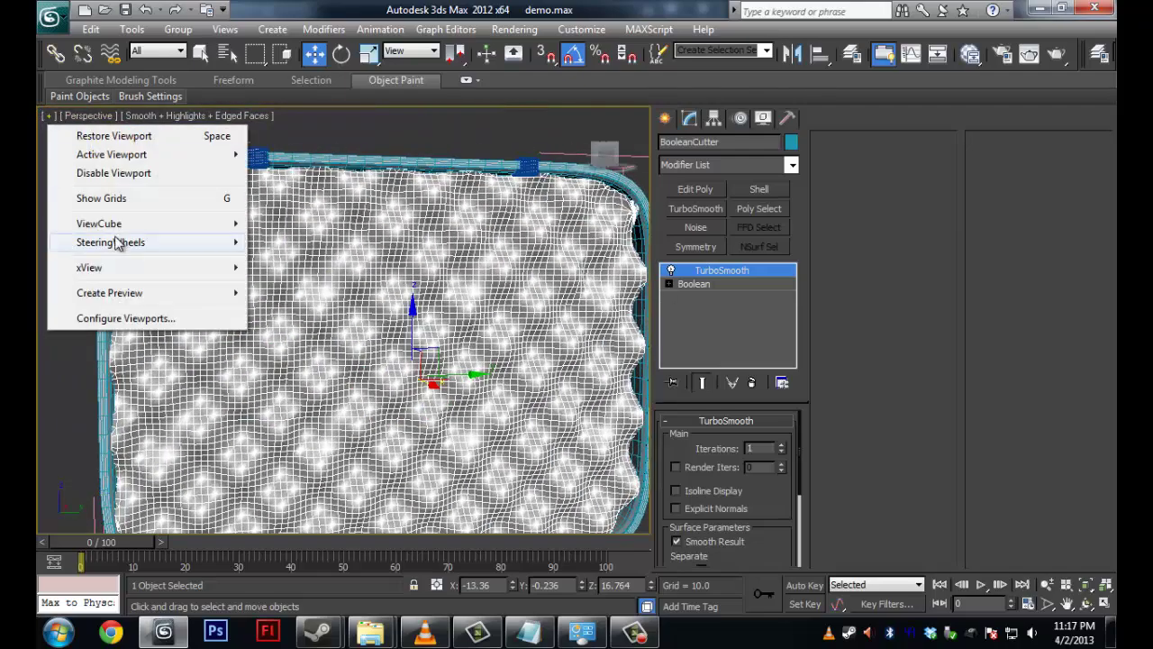
{"action": "mouse_move", "coordinate": [102, 267]}
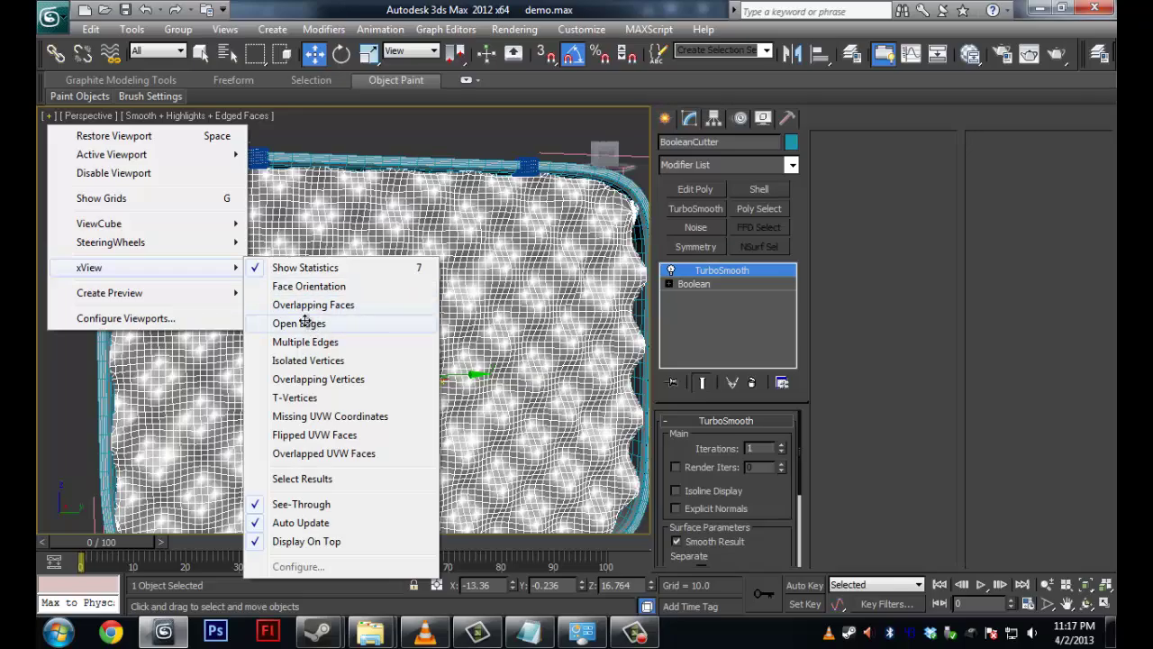
{"action": "left_click", "coordinate": [301, 323]}
Step: Orbit and zoom around the cushion's corner, underside and lid-base angle to check the highlighted edges
{"action": "scroll", "coordinate": [382, 210], "scroll_direction": "up", "scroll_amount": 5}
{"action": "scroll", "coordinate": [382, 210], "scroll_direction": "down", "scroll_amount": 5}
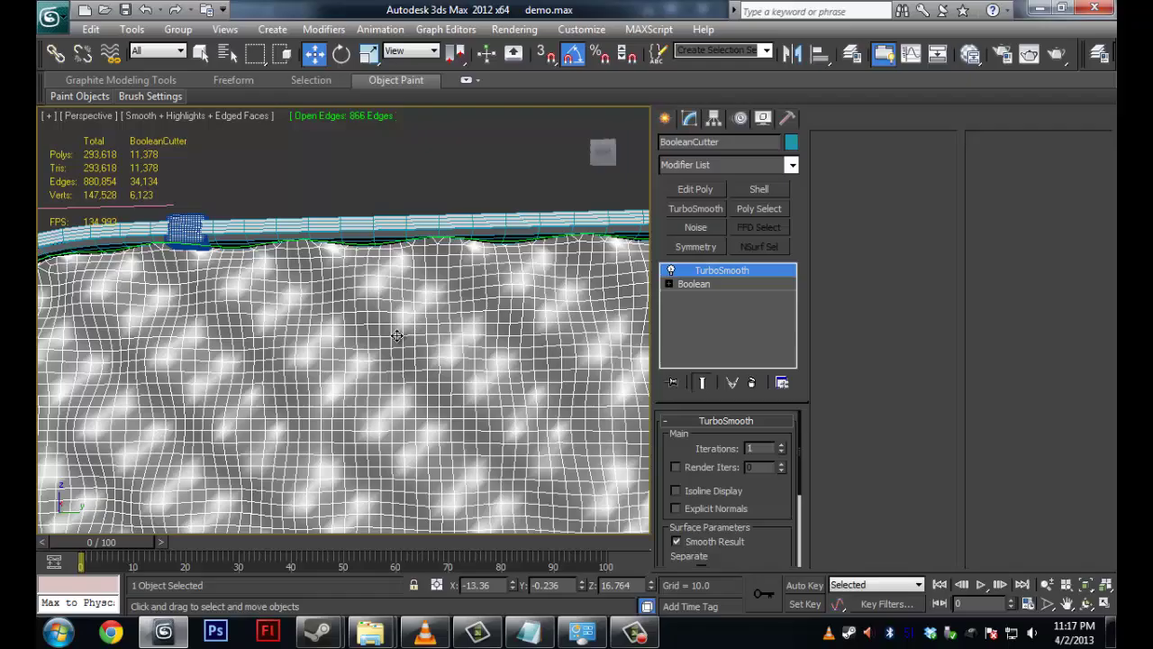
{"action": "middle_click_drag", "start_coordinate": [382, 210], "coordinate": [549, 257], "text": "alt"}
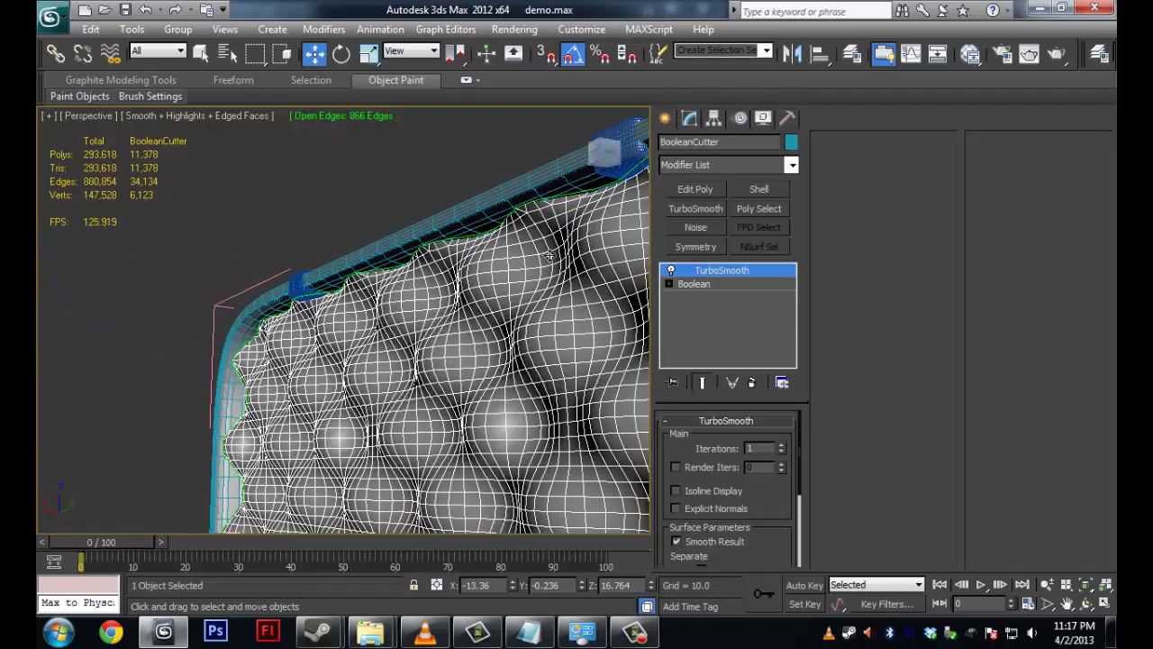
{"action": "middle_click_drag", "start_coordinate": [487, 218], "coordinate": [405, 194], "text": "alt"}
{"action": "scroll", "coordinate": [505, 248], "scroll_direction": "down", "scroll_amount": 3}
{"action": "middle_click_drag", "start_coordinate": [516, 261], "coordinate": [456, 277], "text": "alt"}
{"action": "scroll", "coordinate": [504, 304], "scroll_direction": "up", "scroll_amount": 5}
{"action": "scroll", "coordinate": [455, 277], "scroll_direction": "down", "scroll_amount": 8}
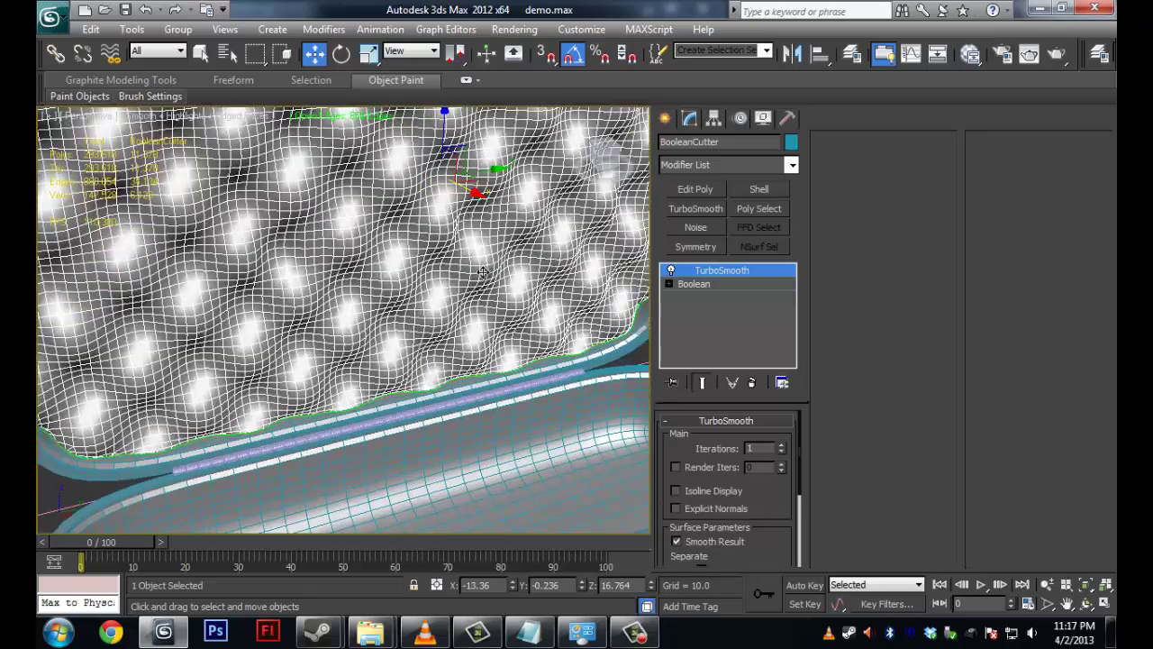